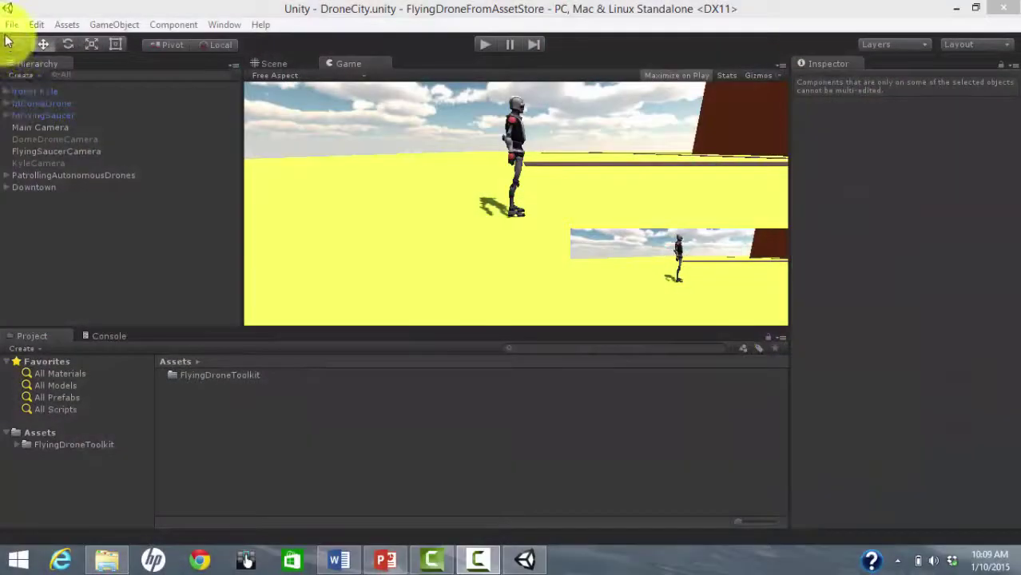
# Create a new empty Unity project named MyCityWithFlyingDrones at the chosen location.
pyautogui.click(12, 24)
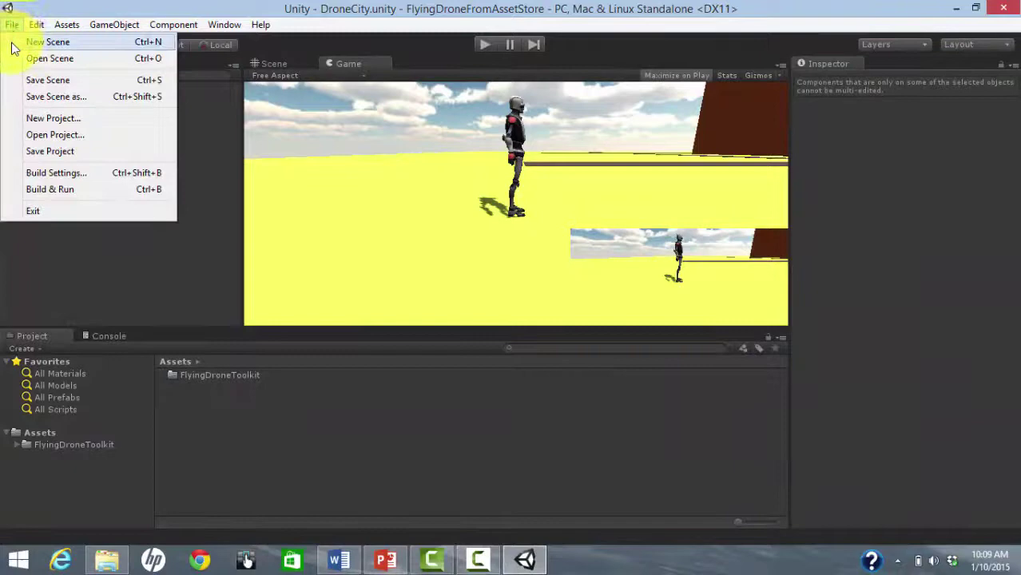
pyautogui.click(22, 118)
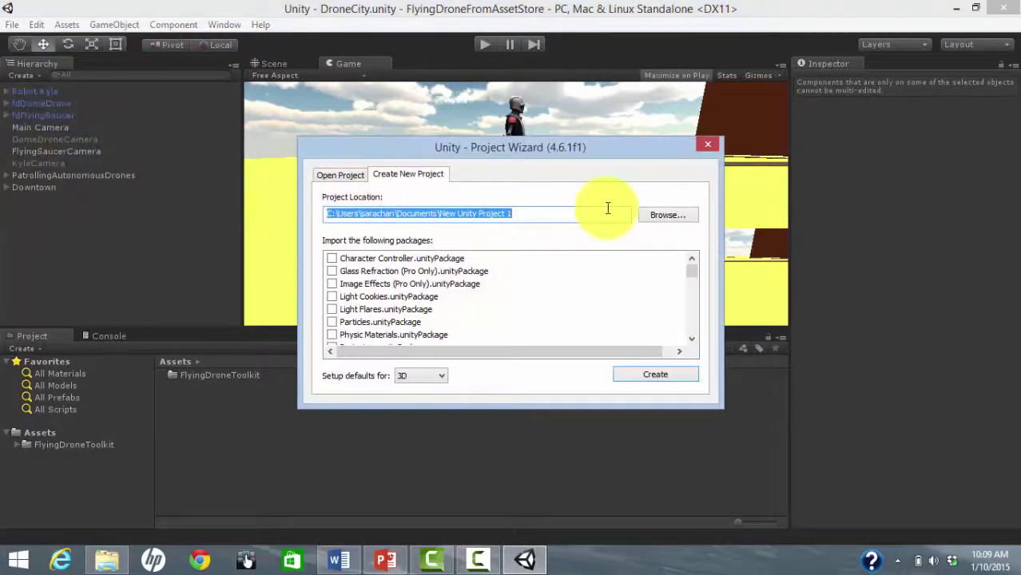
pyautogui.click(664, 214)
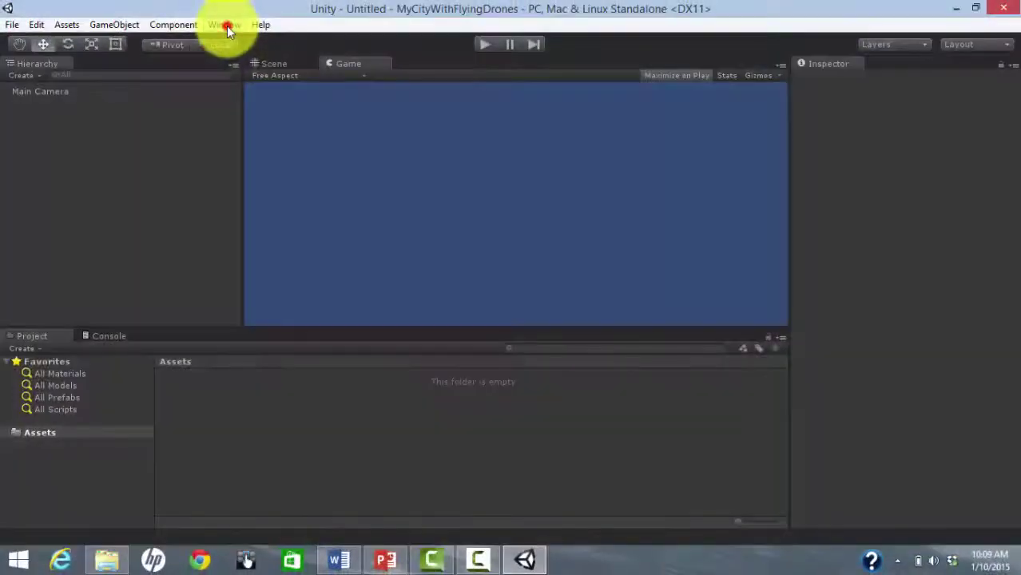
pyautogui.click(226, 24)
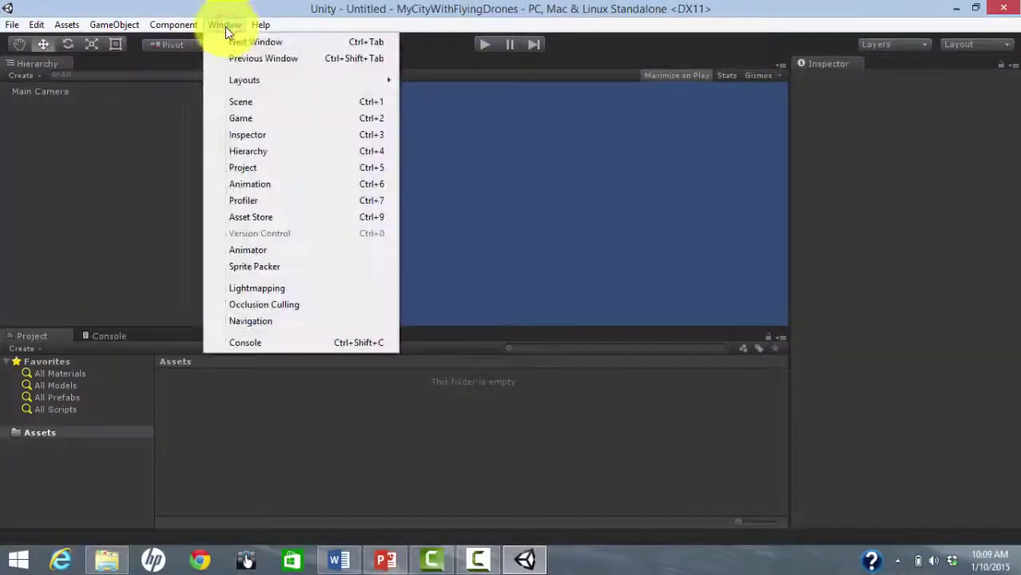
# Search the Asset Store for 'slum' and import all files of the City Slum Building Pack.
pyautogui.click(251, 216)
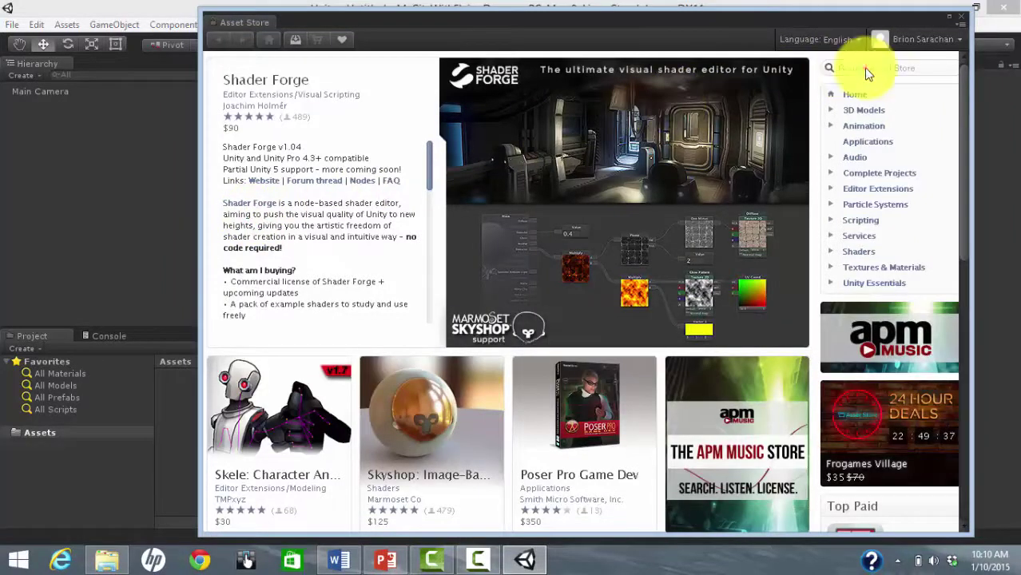
pyautogui.click(864, 66)
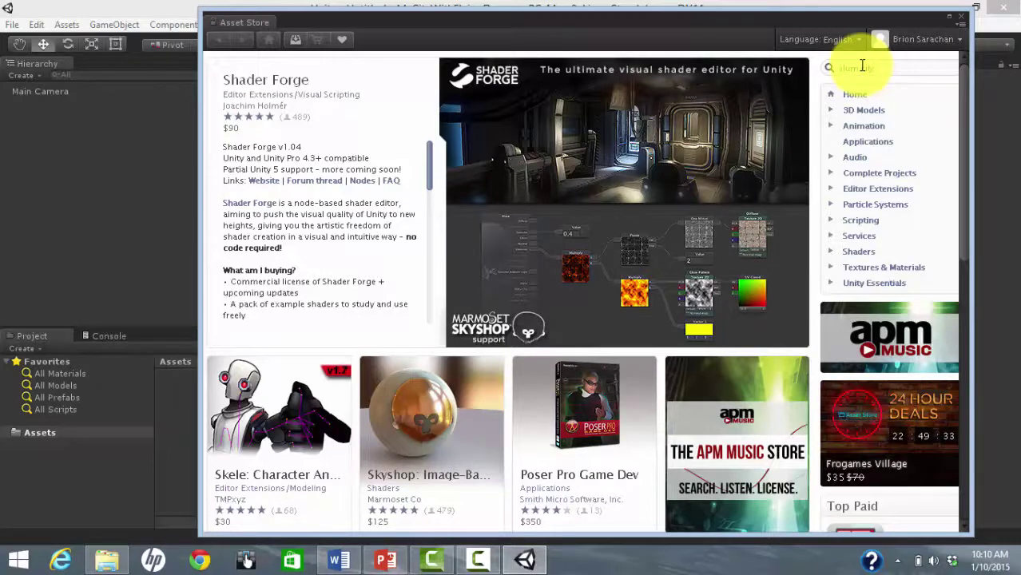
pyautogui.write('slum')
pyautogui.press('Return')
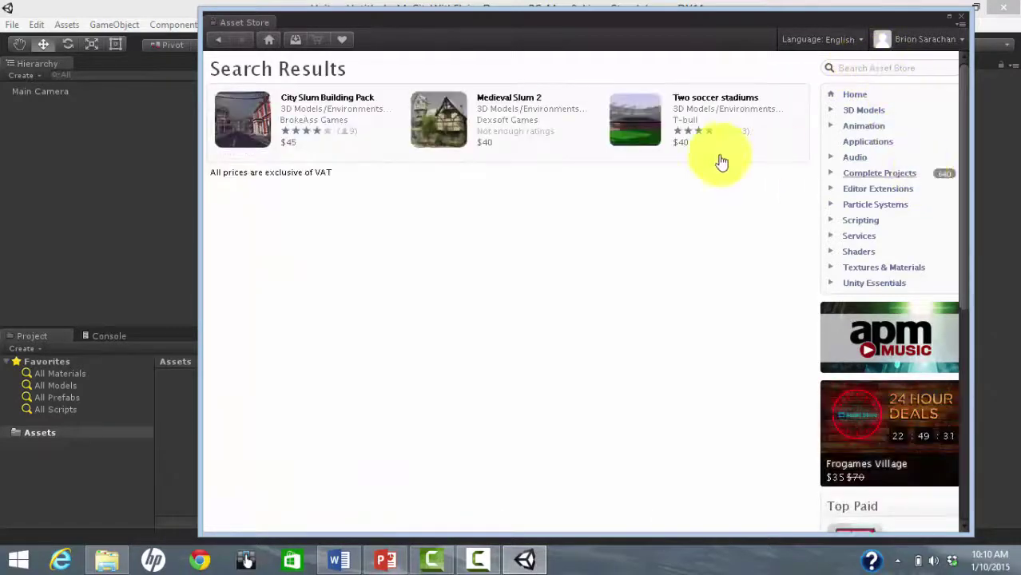
pyautogui.click(326, 100)
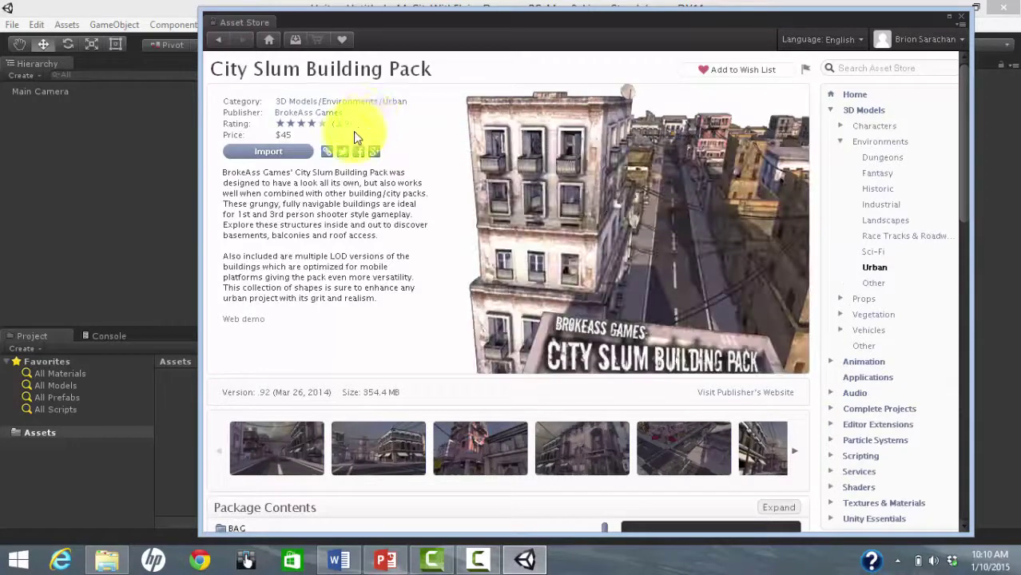
pyautogui.click(266, 153)
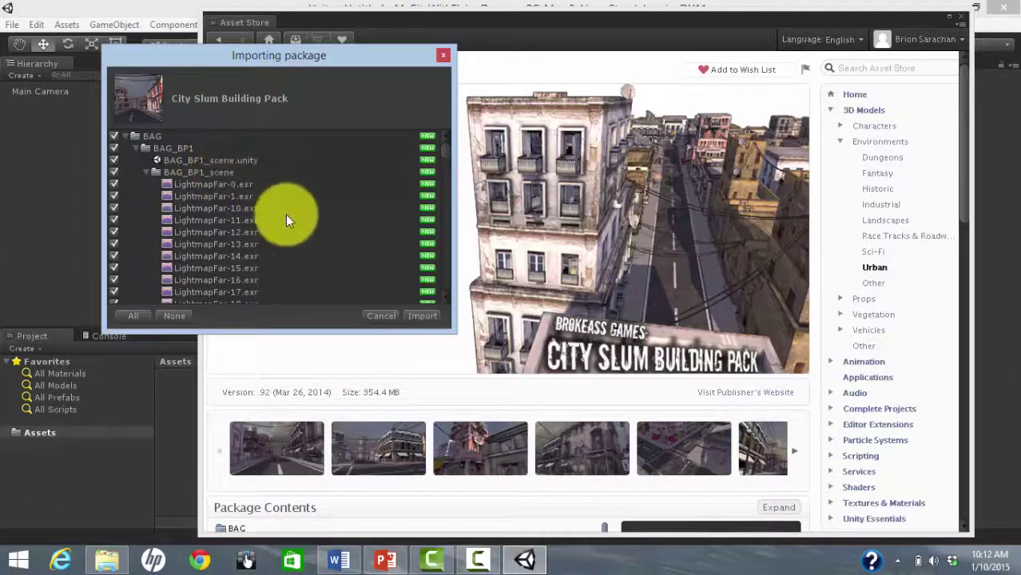
pyautogui.click(415, 316)
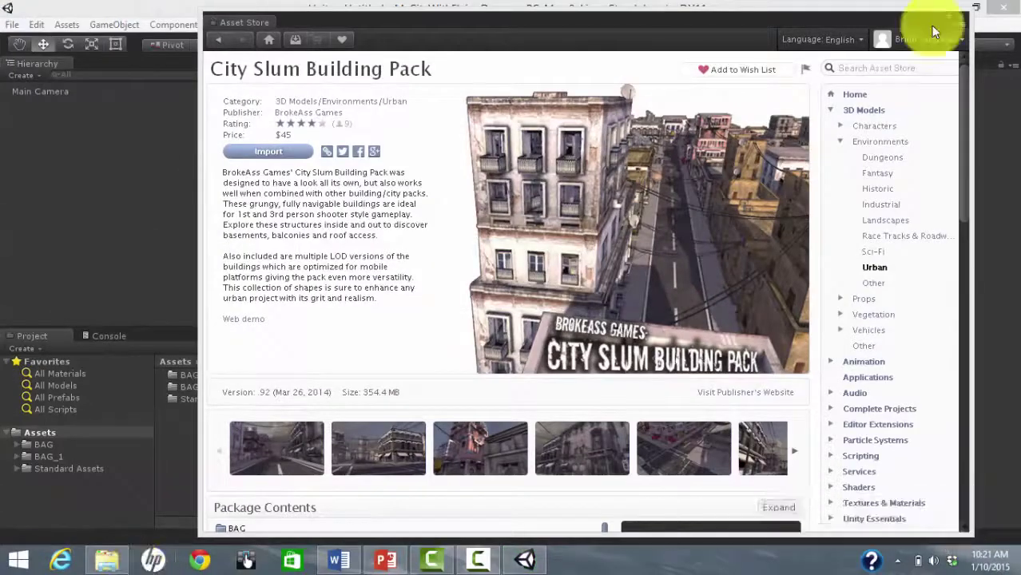
# Close the Asset Store and open Assets/BAG/BAG_BP1/BAG_BP1_scene, not saving the untitled scene.
pyautogui.click(961, 17)
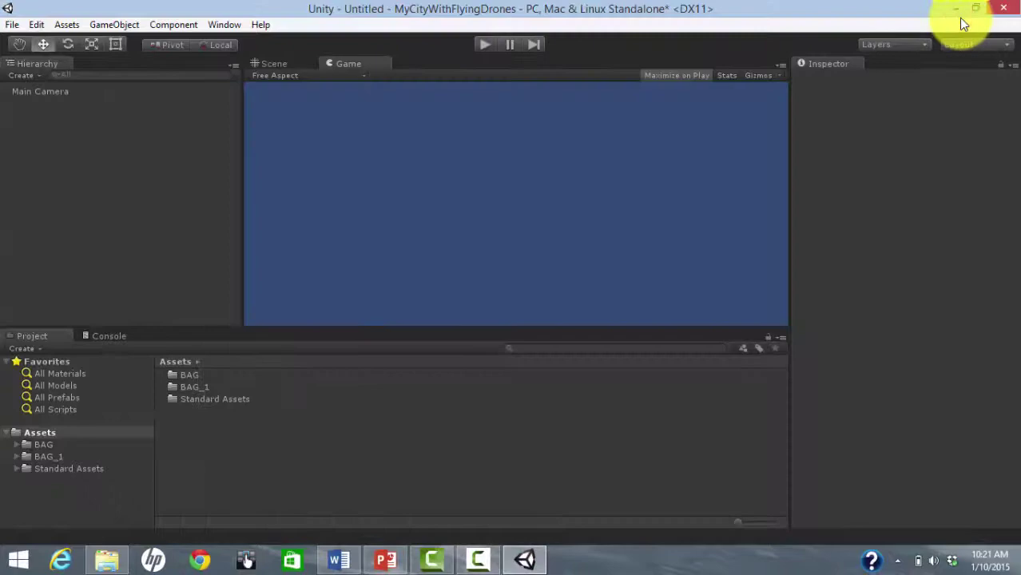
pyautogui.click(11, 24)
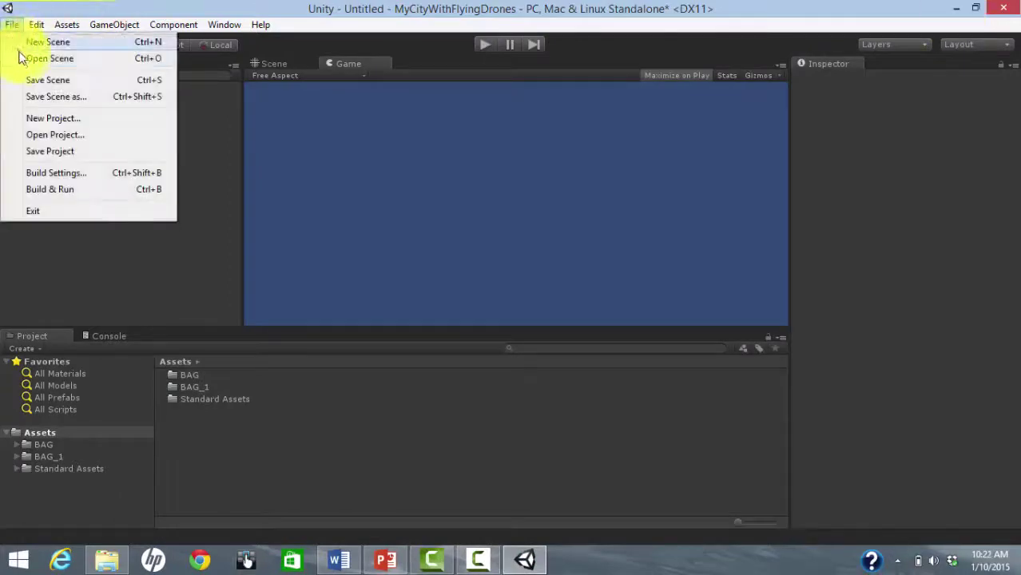
pyautogui.click(19, 58)
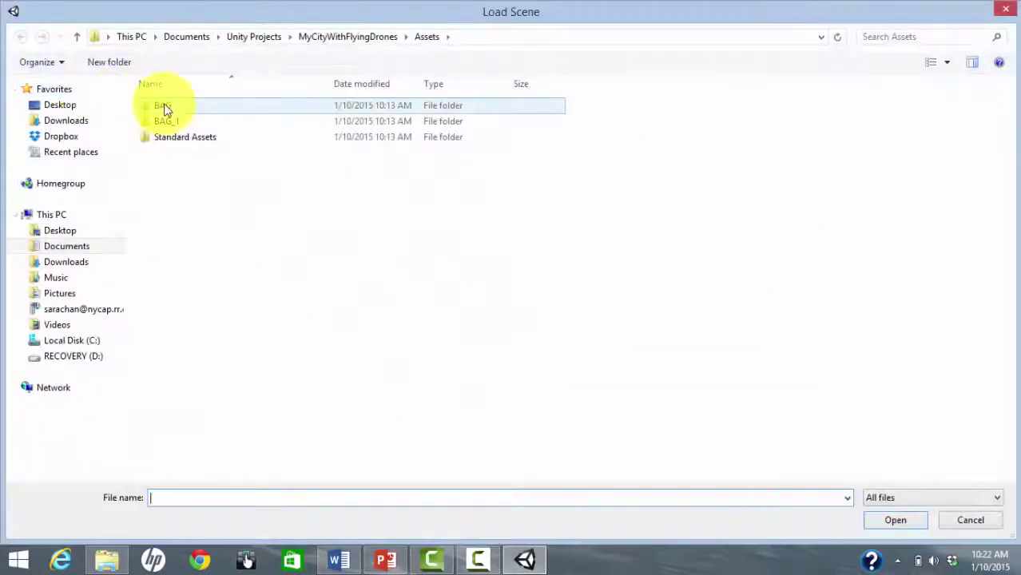
pyautogui.doubleClick(160, 107)
pyautogui.doubleClick(164, 106)
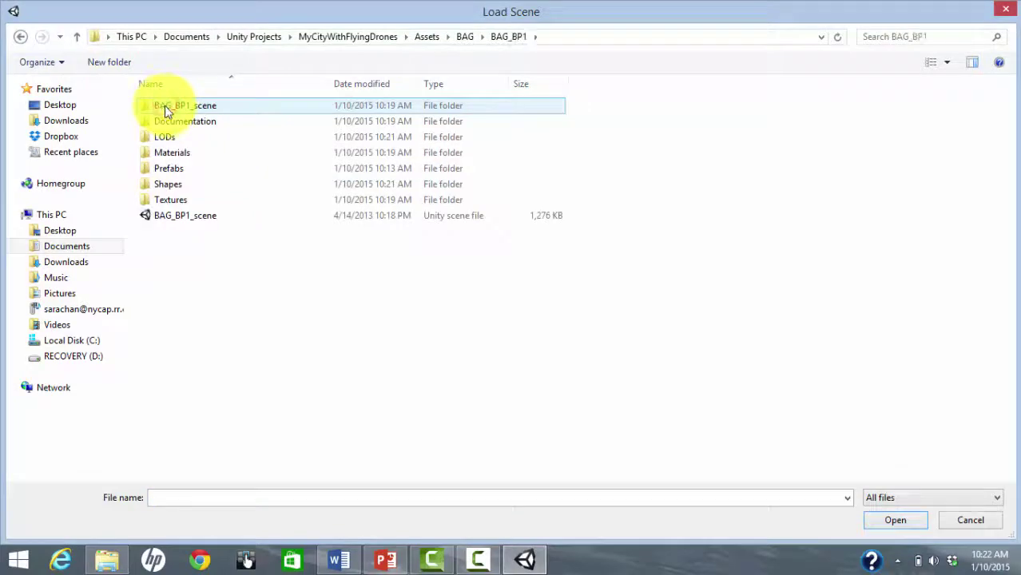
pyautogui.click(205, 216)
pyautogui.doubleClick(205, 216)
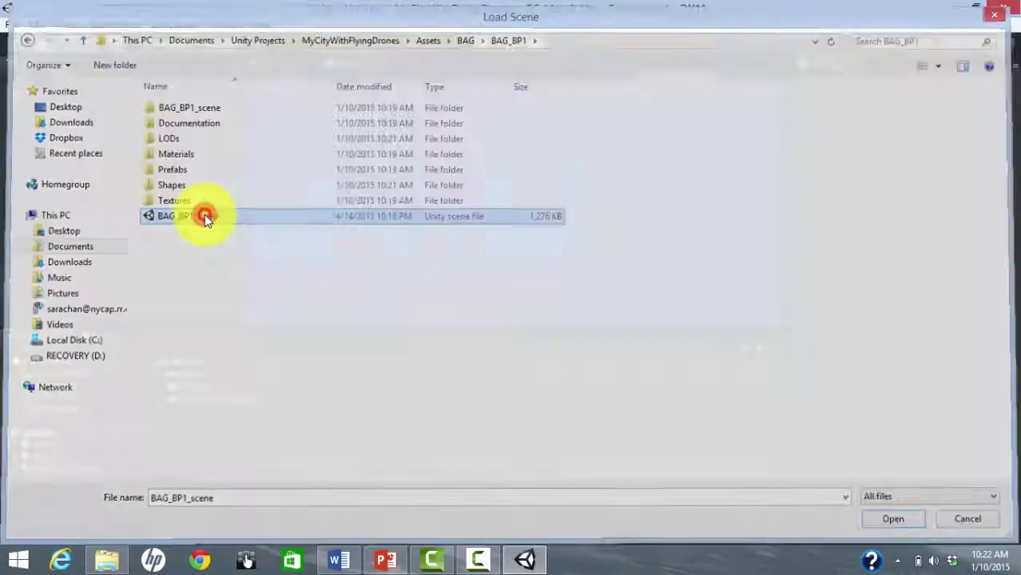
pyautogui.click(554, 313)
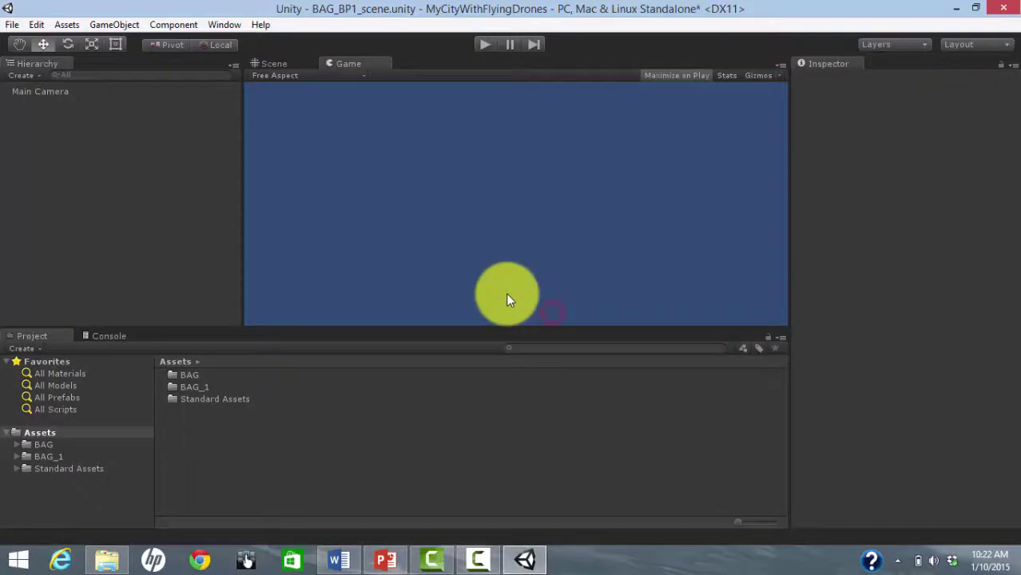
# In the Scene view, expand BAG_BP1_buildings and frame BagBuilding12HighPrefab.
pyautogui.click(273, 64)
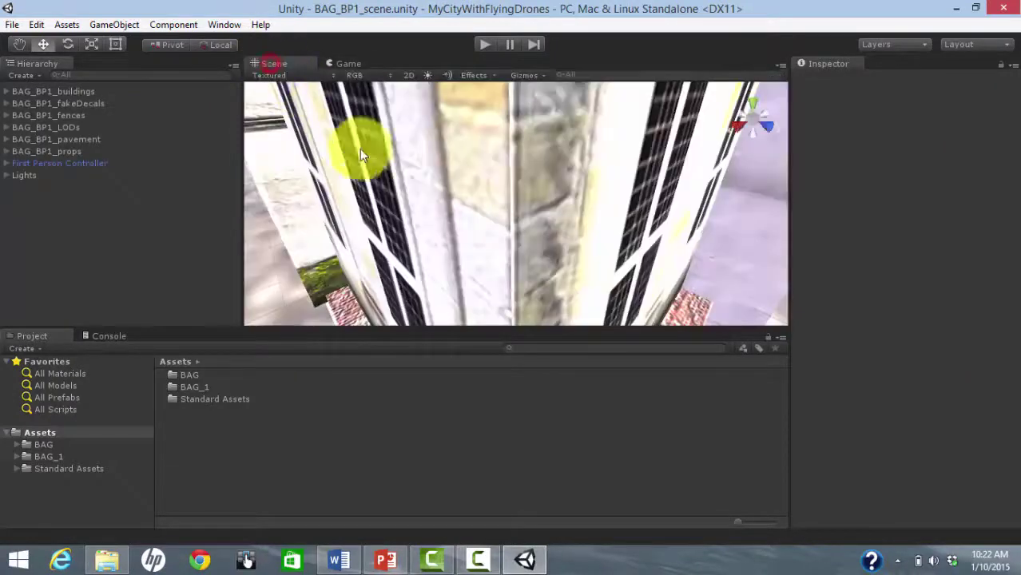
pyautogui.moveTo(360, 149); pyautogui.dragTo(404, 235, button='right')
pyautogui.click(48, 91)
pyautogui.click(6, 92)
pyautogui.click(44, 104)
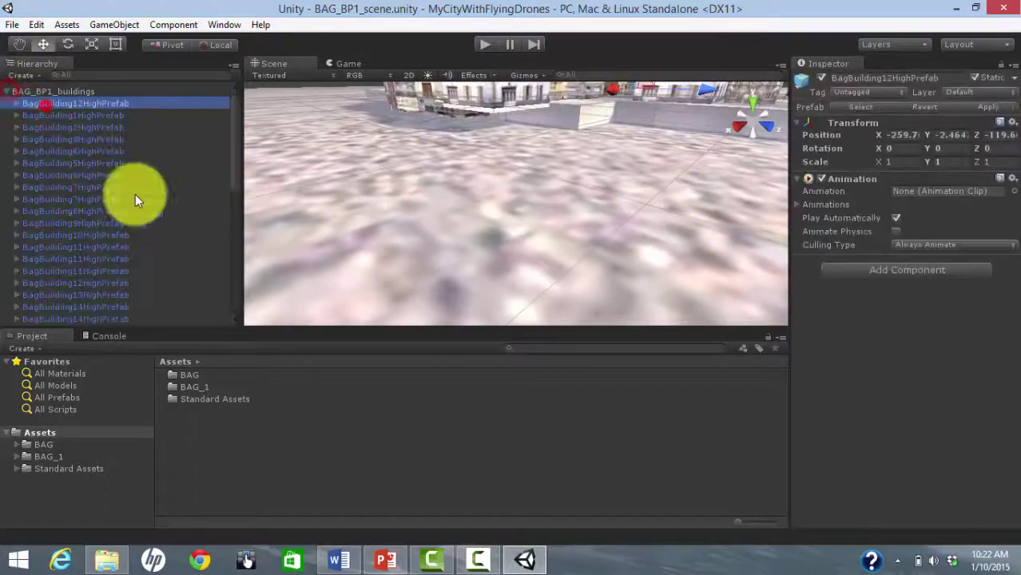
pyautogui.press('f')
pyautogui.keyDown('alt'); pyautogui.moveTo(281, 251); pyautogui.dragTo(429, 240); pyautogui.keyUp('alt')
pyautogui.click(429, 240)
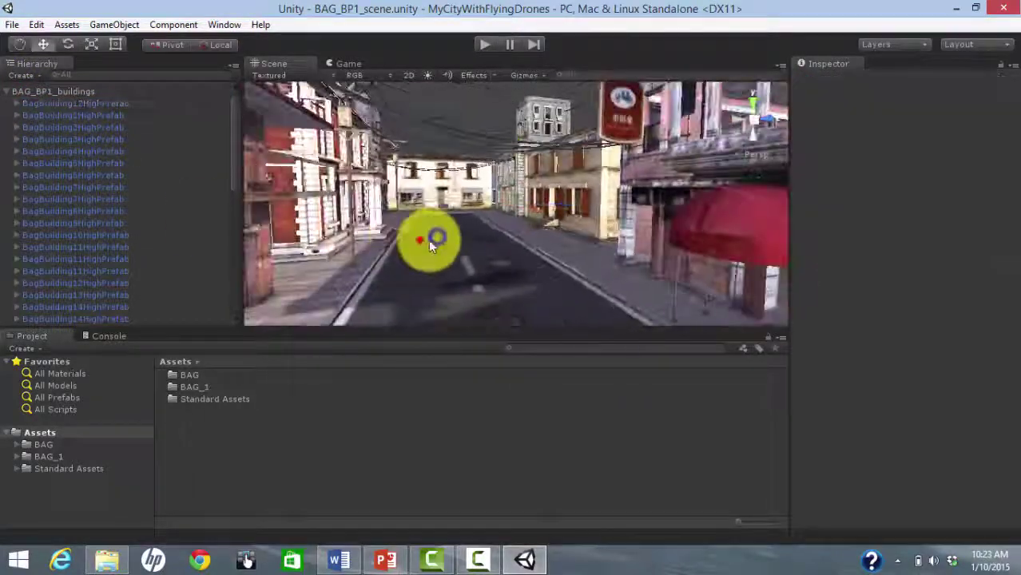
# Use the Hand tool to orbit toward a straight street and zoom out.
pyautogui.click(20, 44)
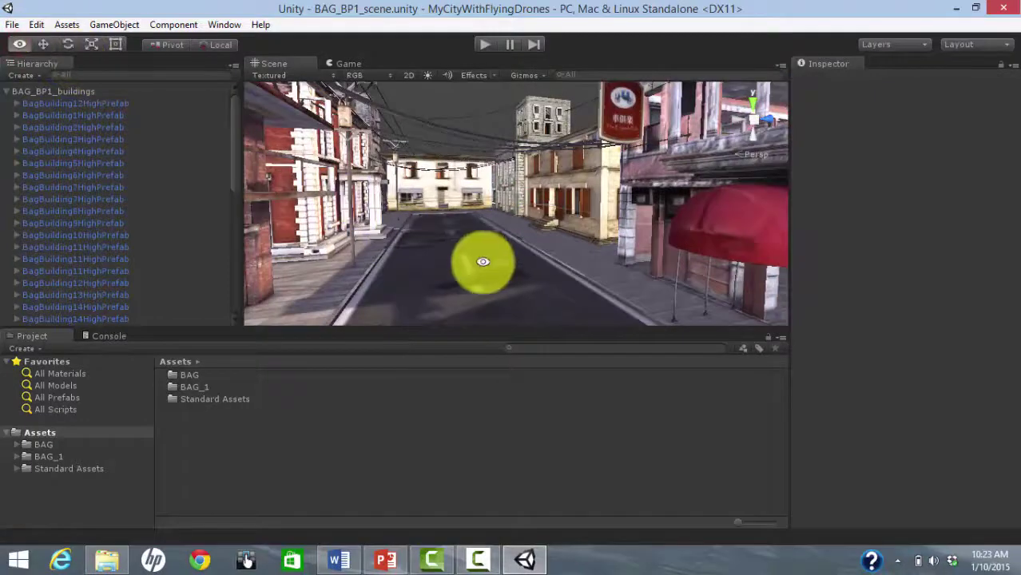
pyautogui.keyDown('alt'); pyautogui.moveTo(482, 261); pyautogui.dragTo(516, 251); pyautogui.keyUp('alt')
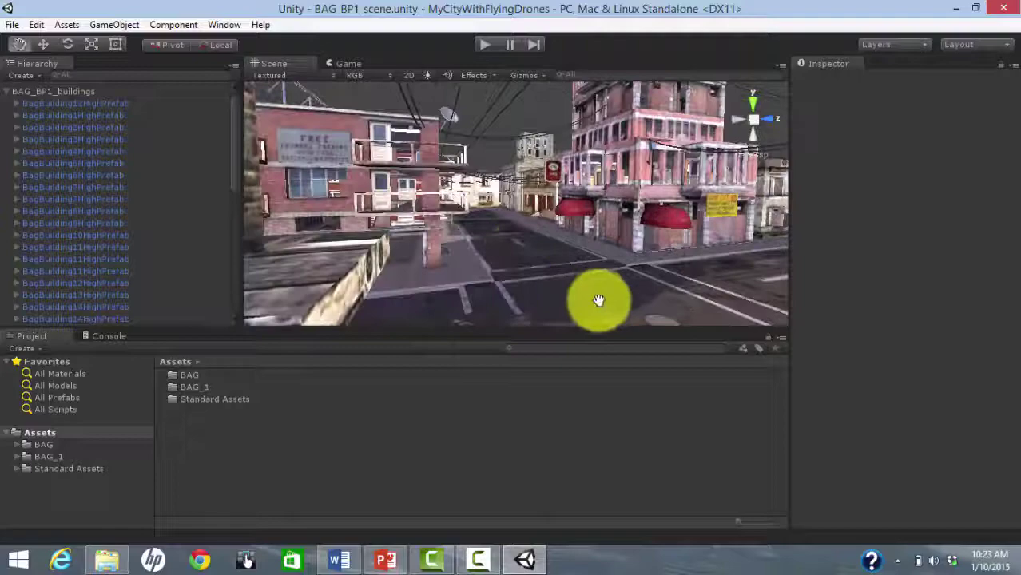
pyautogui.keyDown('alt'); pyautogui.moveTo(597, 301); pyautogui.dragTo(492, 265); pyautogui.keyUp('alt')
pyautogui.keyDown('alt'); pyautogui.moveTo(492, 265); pyautogui.dragTo(485, 280, button='right'); pyautogui.keyUp('alt')
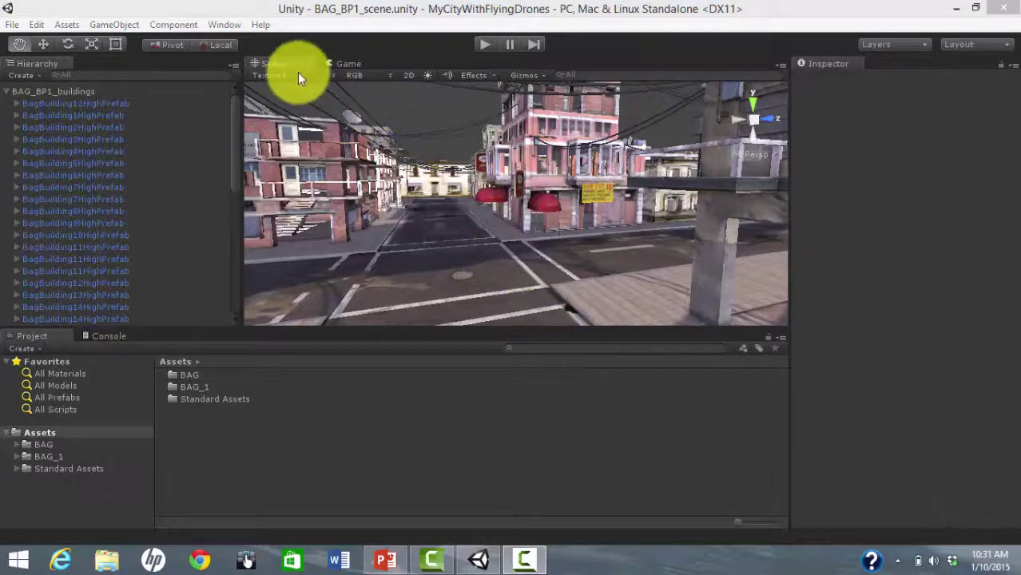
# Search the Asset Store for 'drone' and import all files of the Flying Drone Toolkit.
pyautogui.click(228, 27)
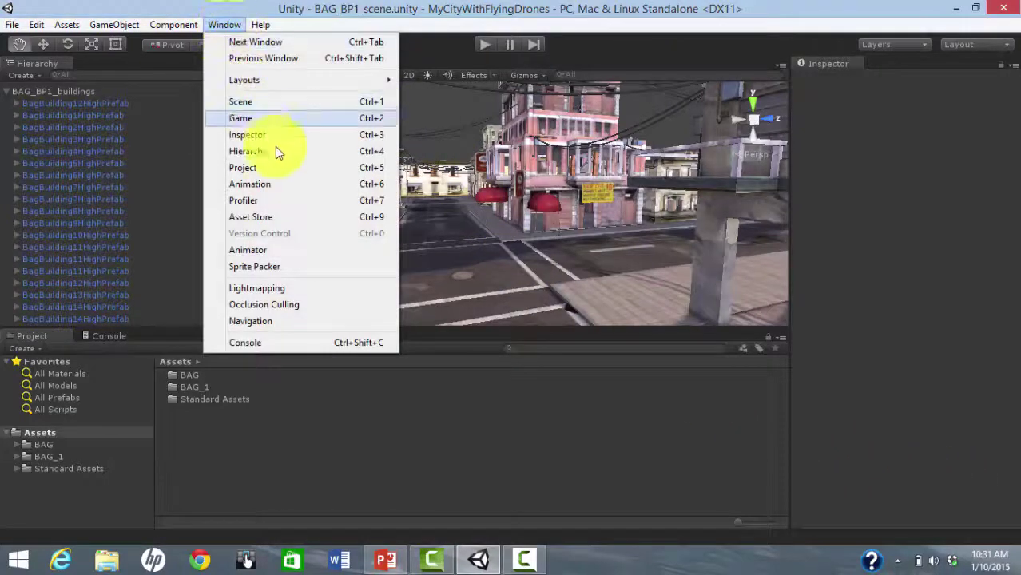
pyautogui.click(299, 219)
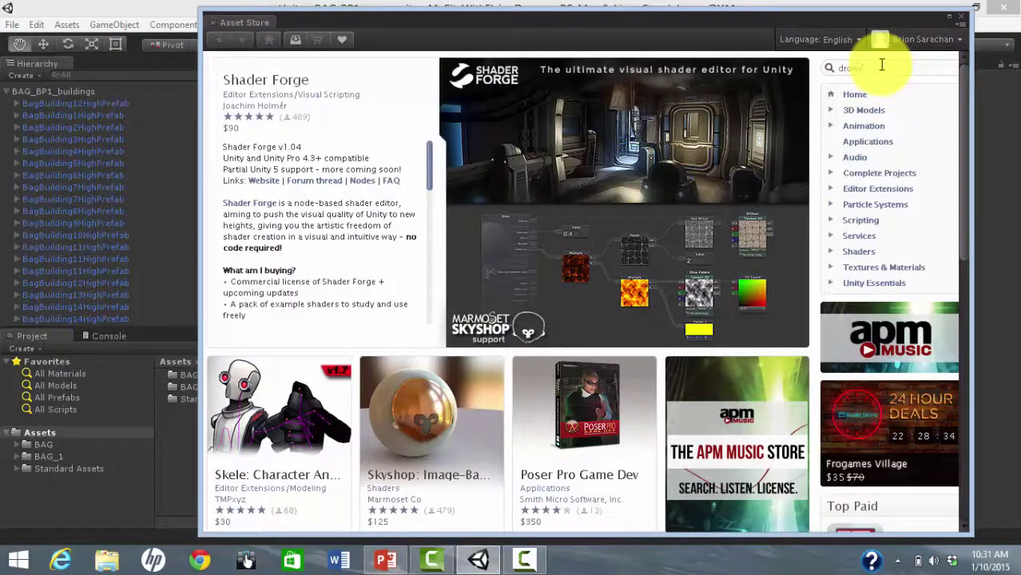
pyautogui.press('Return')
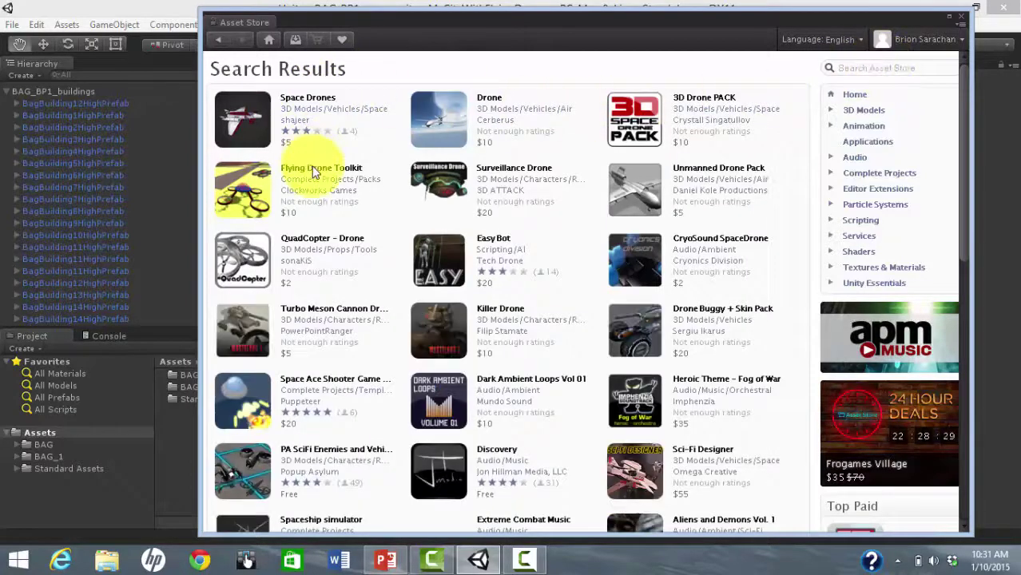
pyautogui.click(319, 169)
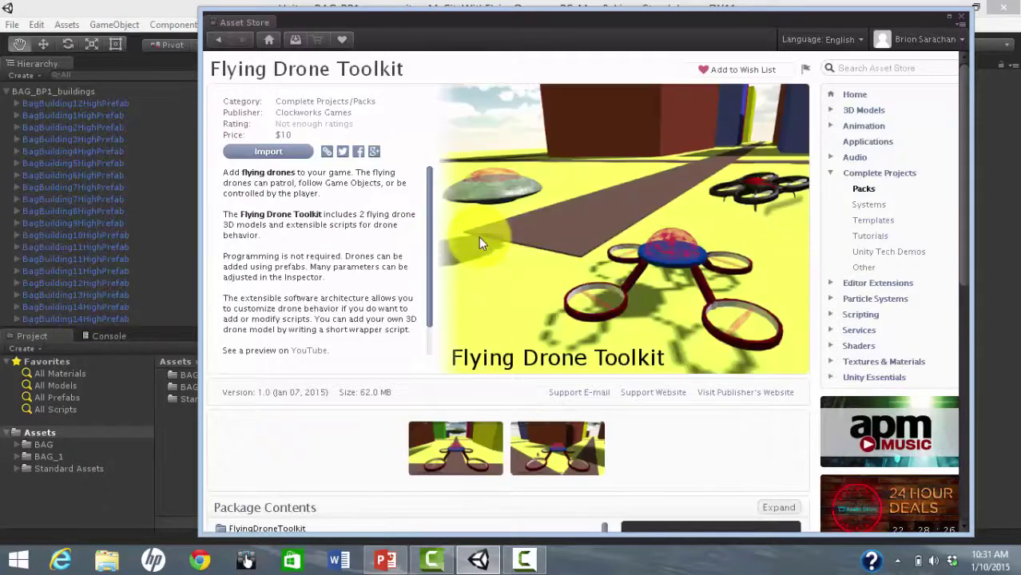
pyautogui.click(257, 153)
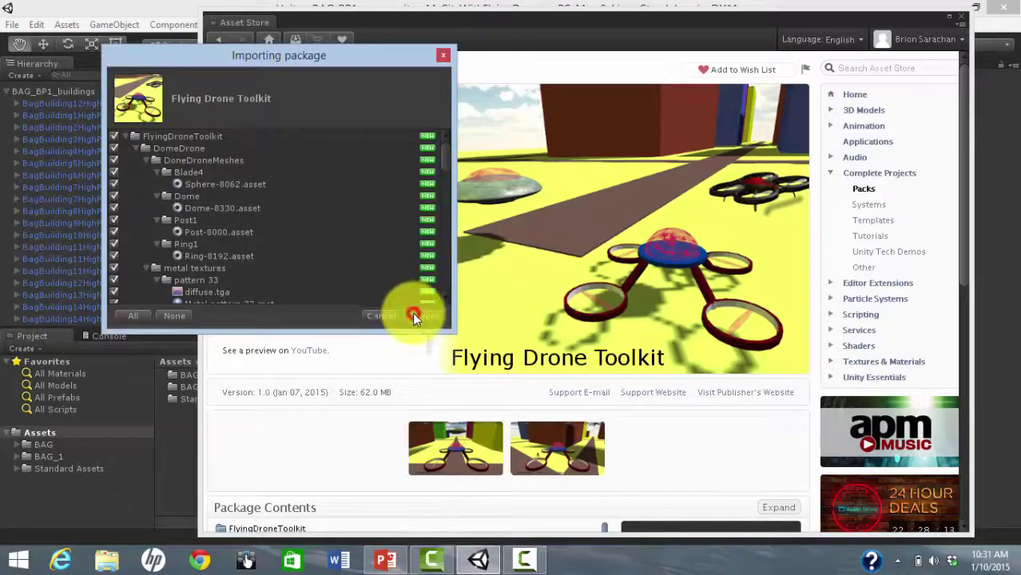
pyautogui.click(413, 316)
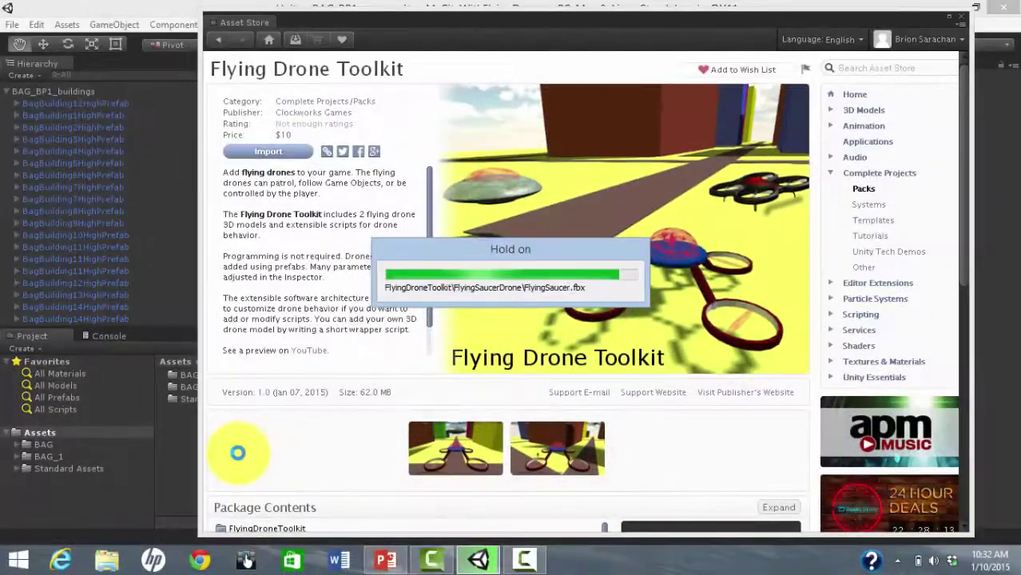
# Close the Asset Store and swing the Scene view to an aerial look over the city.
pyautogui.click(966, 17)
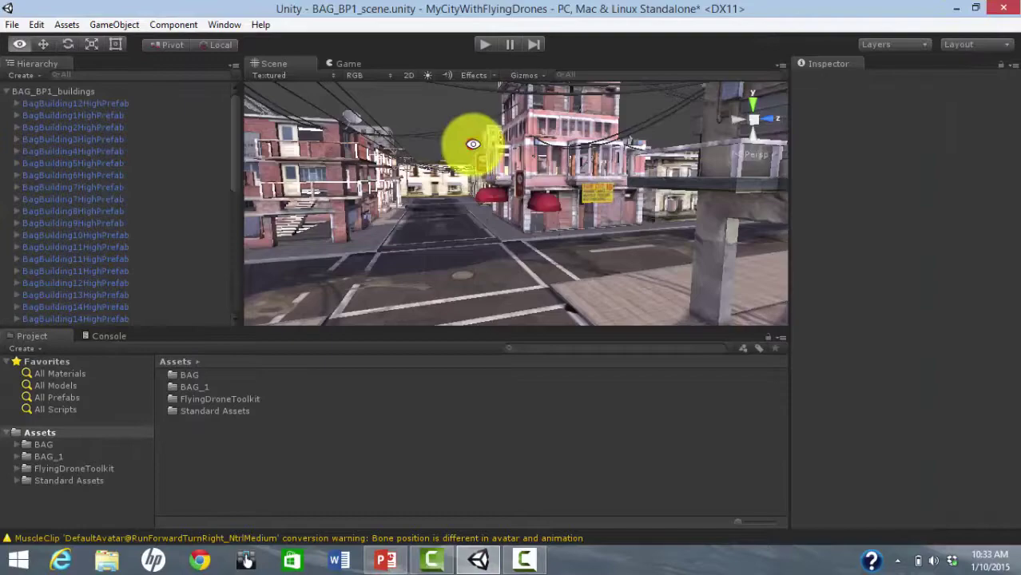
pyautogui.moveTo(473, 144); pyautogui.dragTo(406, 320, button='right')
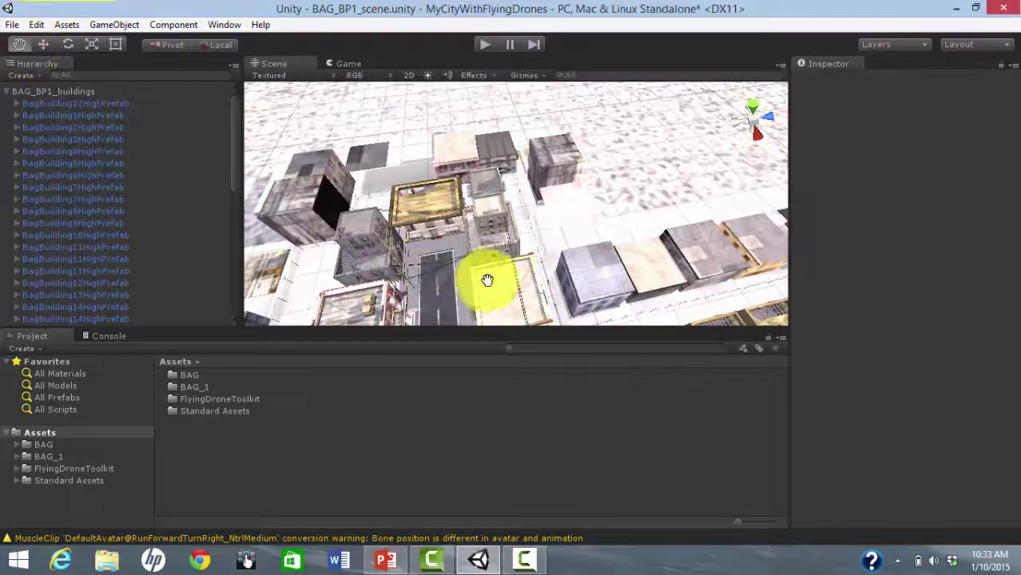
pyautogui.moveTo(487, 280); pyautogui.dragTo(489, 240, button='right')
pyautogui.moveTo(371, 175); pyautogui.dragTo(353, 232, button='right')
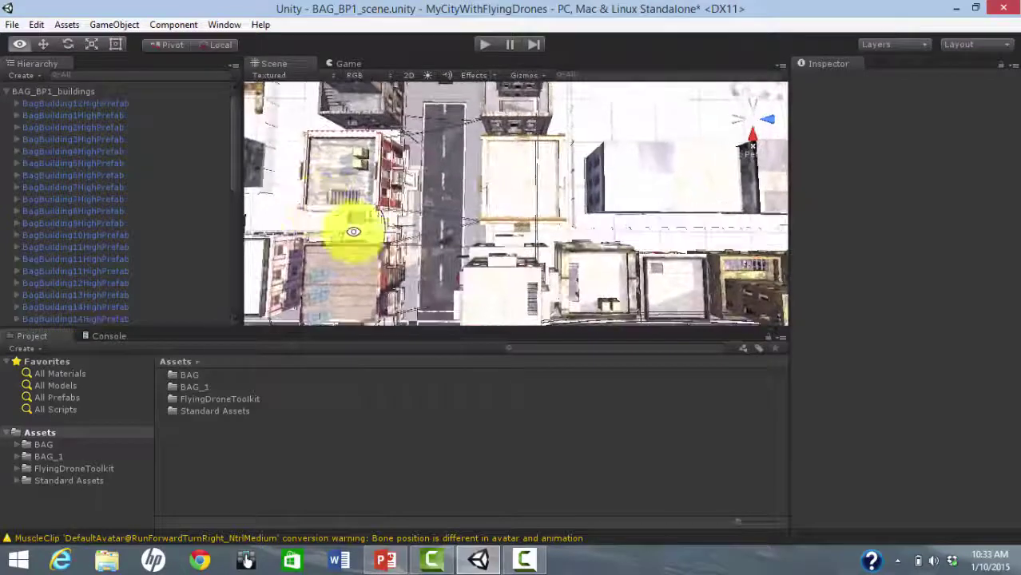
pyautogui.moveTo(425, 279); pyautogui.dragTo(541, 260, button='right')
pyautogui.moveTo(541, 260); pyautogui.dragTo(467, 231, button='middle')
# Zoom in top-down on the crossroads and expand FlyingDroneToolkit to reveal its Prefabs folder.
pyautogui.scroll(-2, 591, 226)
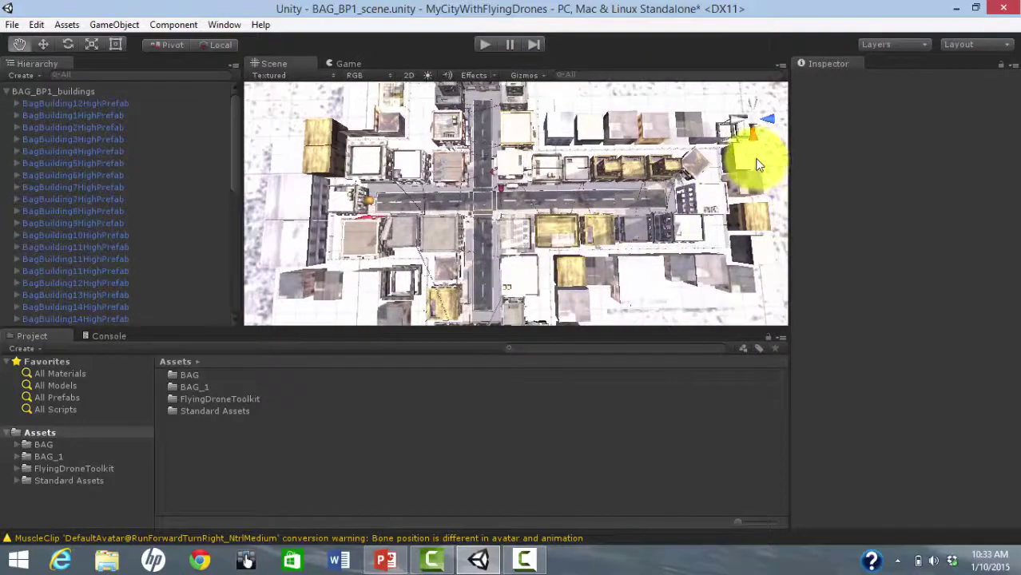
pyautogui.scroll(-3, 756, 160)
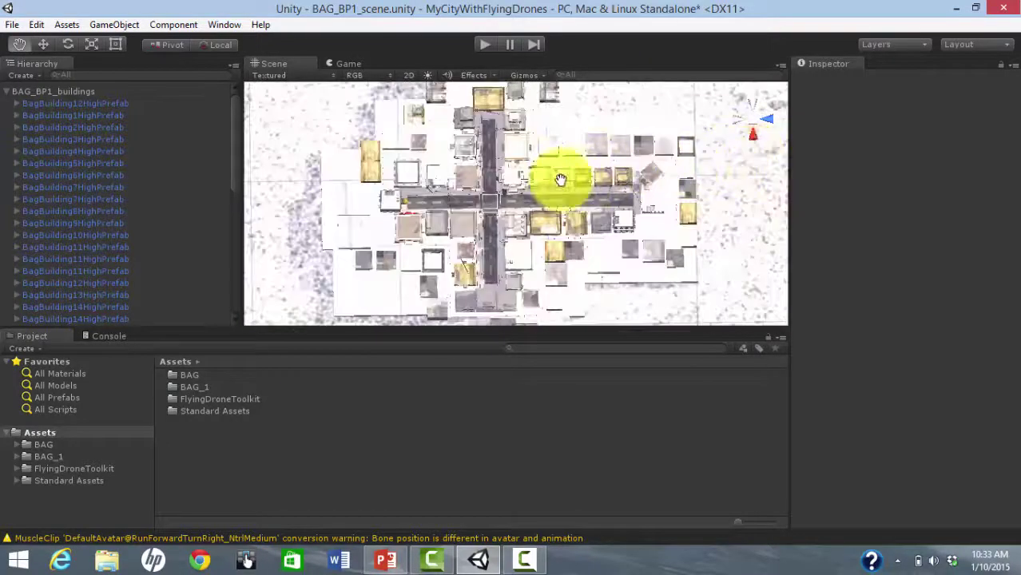
pyautogui.moveTo(542, 246)
pyautogui.keyDown('alt'); pyautogui.mouseDown()
pyautogui.moveTo(612, 248)
pyautogui.moveTo(545, 246)
pyautogui.mouseUp(); pyautogui.keyUp('alt')
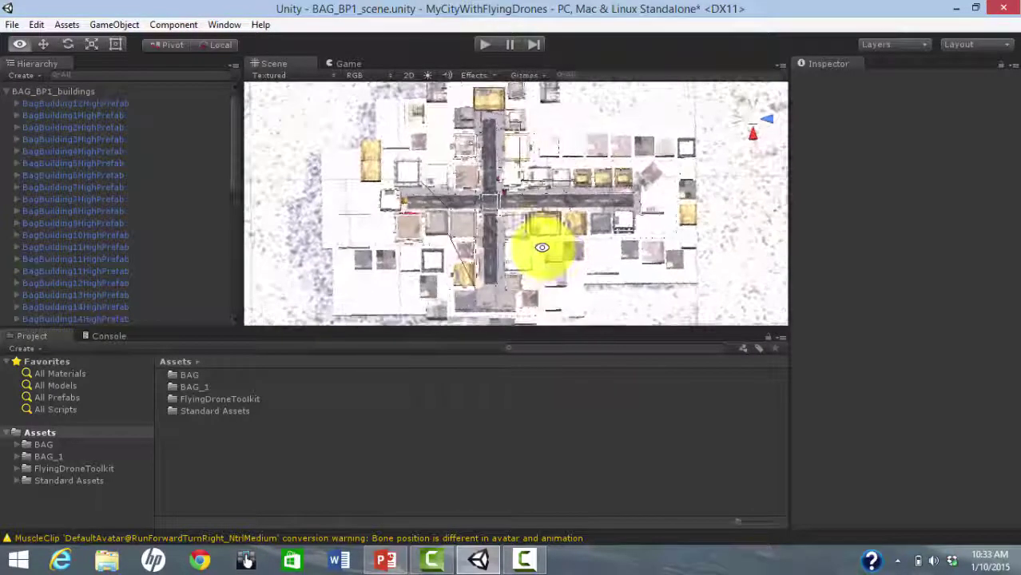
pyautogui.keyDown('alt'); pyautogui.moveTo(543, 246); pyautogui.dragTo(782, 240, button='right'); pyautogui.keyUp('alt')
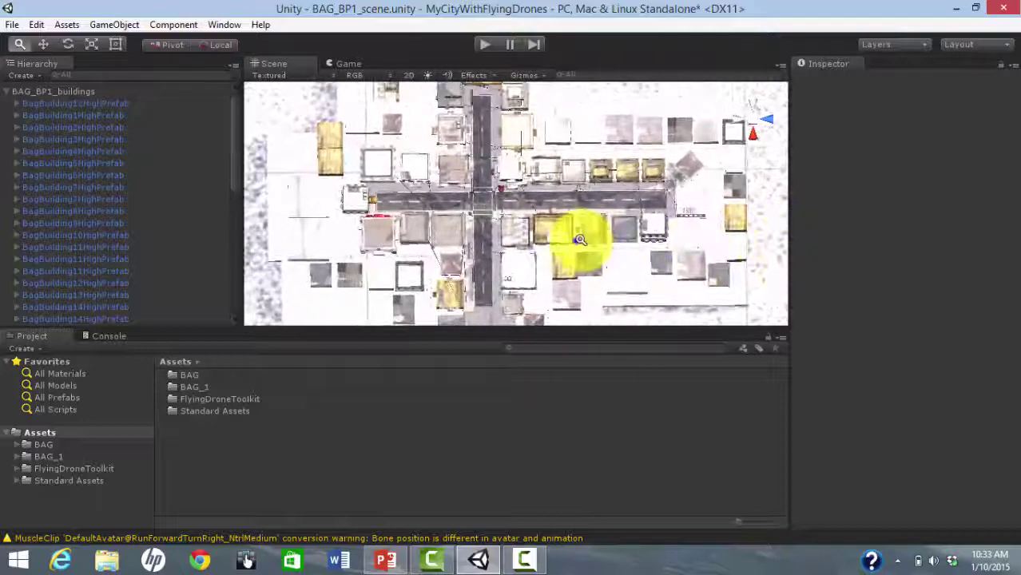
pyautogui.keyDown('alt'); pyautogui.moveTo(570, 233); pyautogui.dragTo(645, 243, button='right'); pyautogui.keyUp('alt')
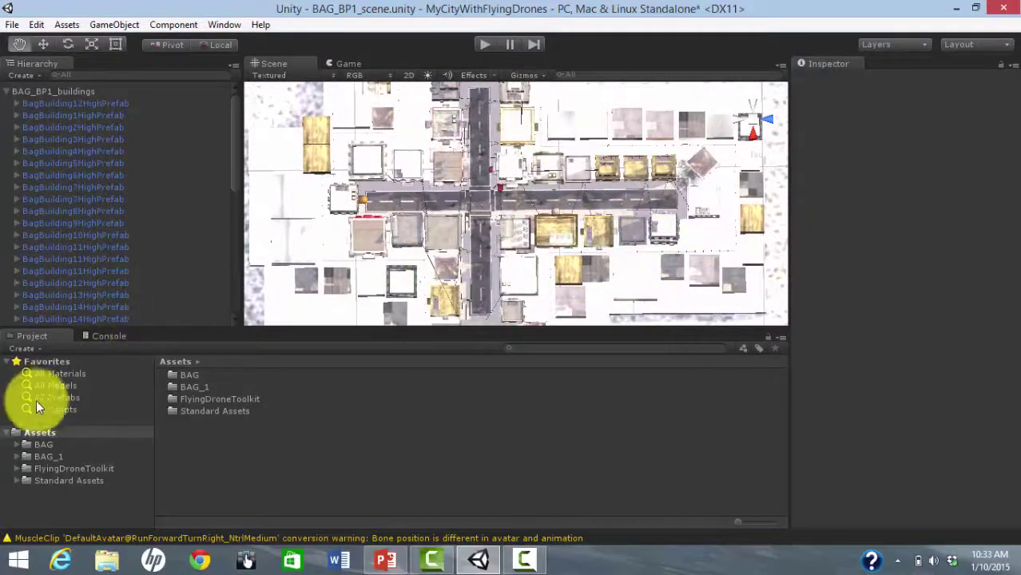
pyautogui.click(15, 467)
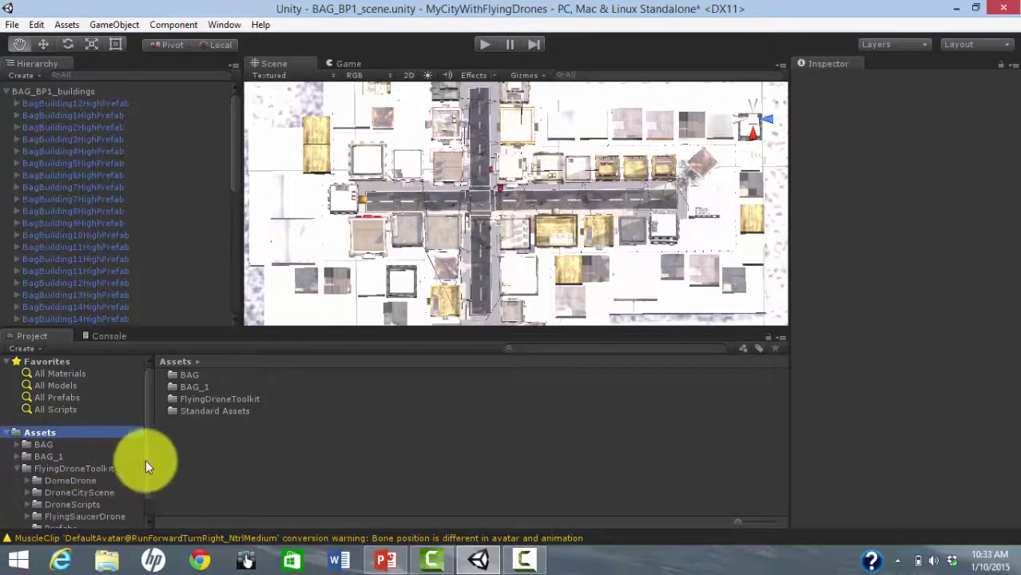
pyautogui.moveTo(146, 461); pyautogui.dragTo(146, 482)
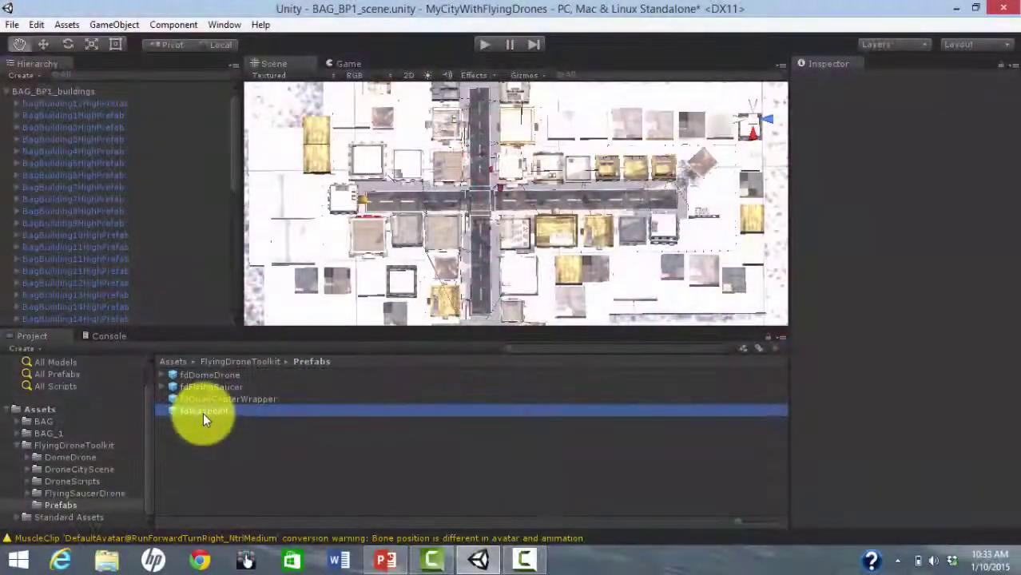
# Drag the fdWaypoint prefab onto the crossroads and frame it from a top-down view.
pyautogui.moveTo(203, 412); pyautogui.dragTo(477, 232)
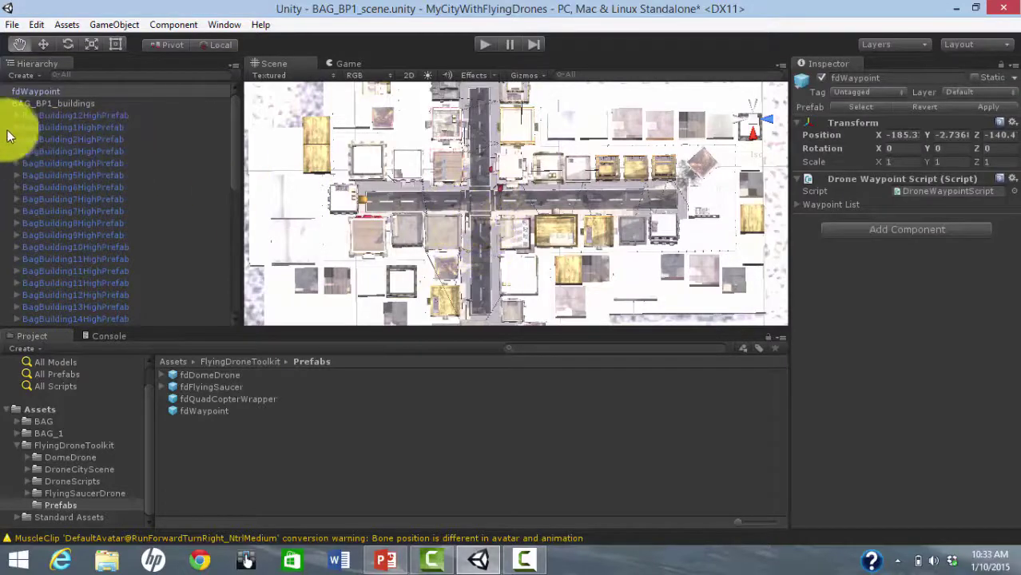
pyautogui.click(8, 103)
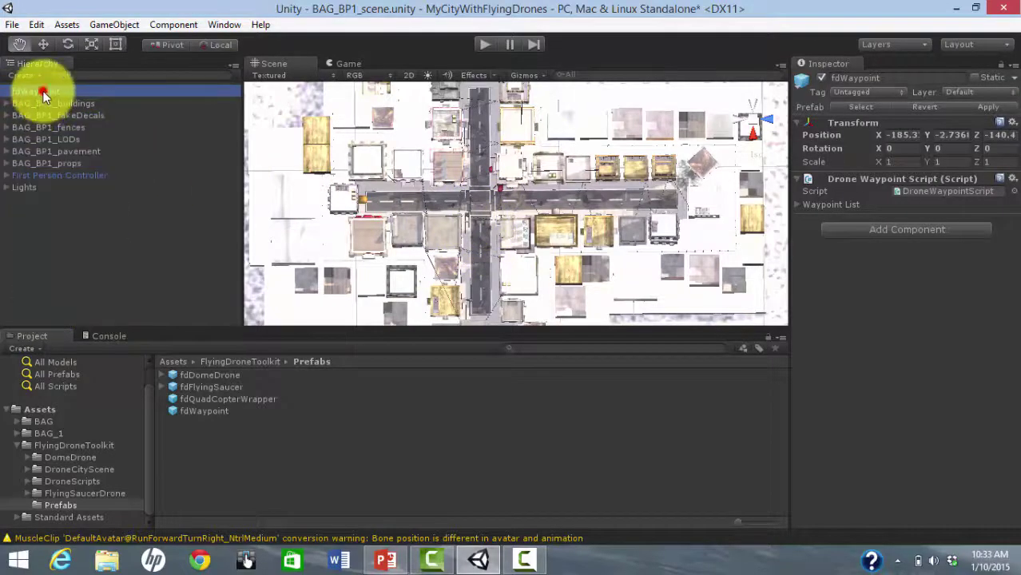
pyautogui.click(44, 93)
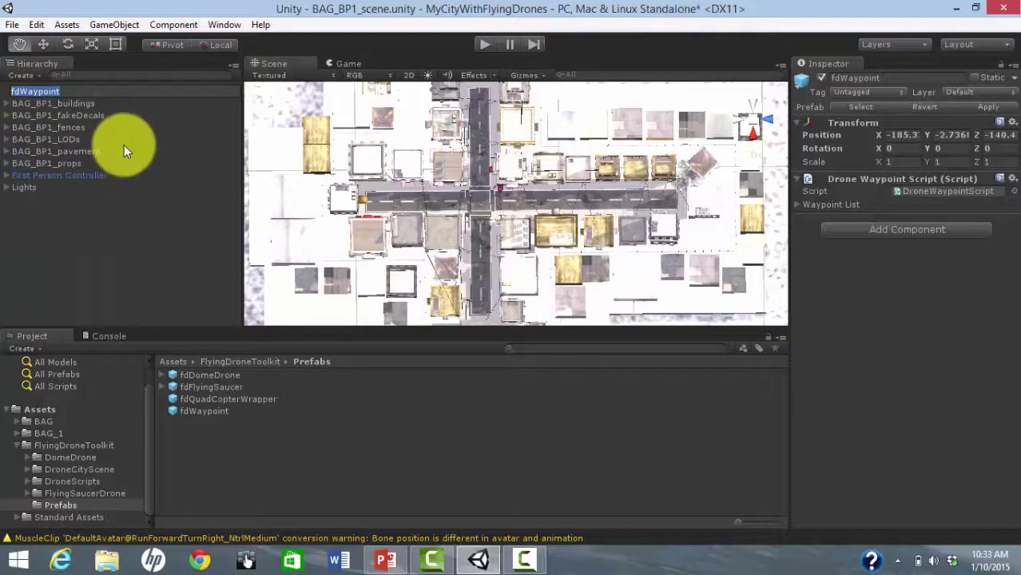
pyautogui.doubleClick(36, 92)
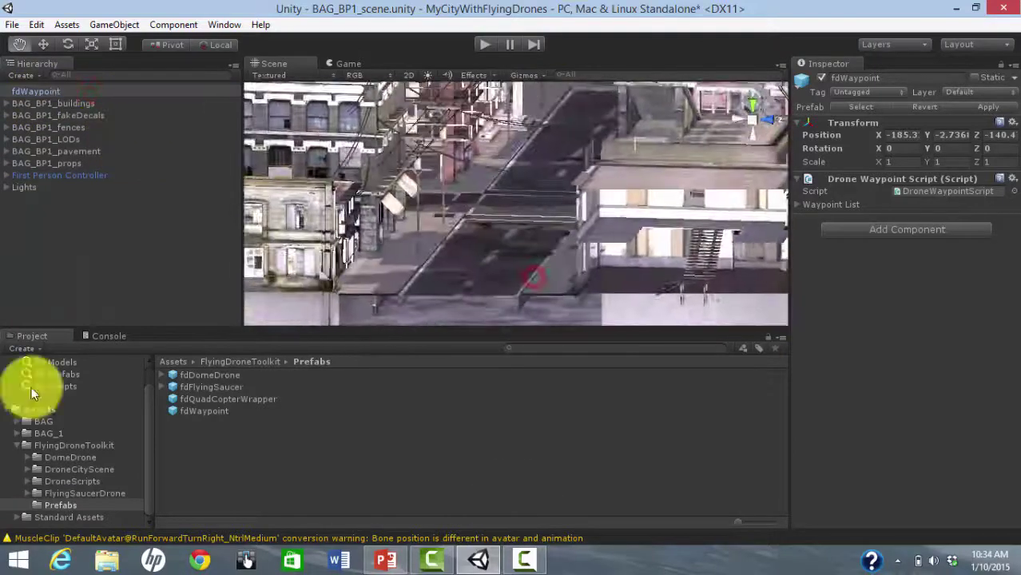
pyautogui.keyDown('alt'); pyautogui.moveTo(514, 143); pyautogui.dragTo(851, 251); pyautogui.keyUp('alt')
# Rename the waypoint to fdWaypointCenter in the Inspector.
pyautogui.scroll(-5, 634, 274)
pyautogui.click(51, 91)
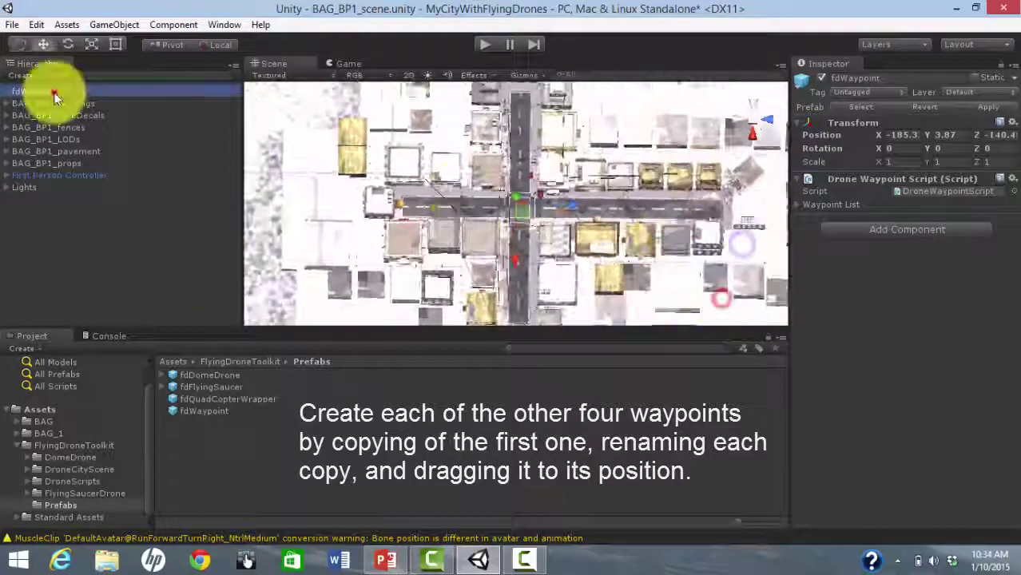
pyautogui.click(901, 80)
pyautogui.write('Center')
# Duplicate it as fdWaypointNorth and move that copy up the north street.
pyautogui.rightClick(80, 91)
pyautogui.click(127, 158)
pyautogui.click(104, 200)
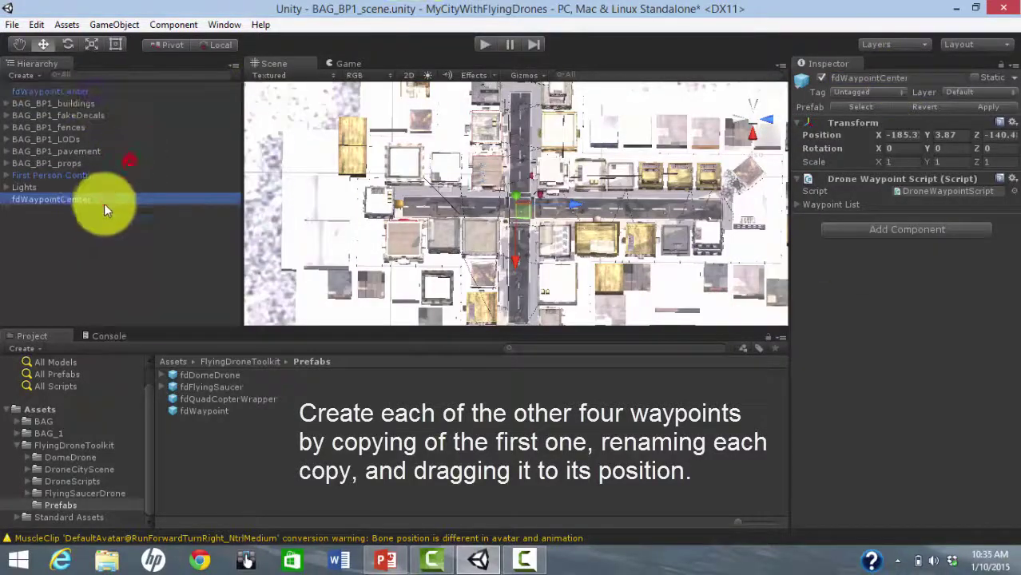
pyautogui.click(931, 78)
pyautogui.write('fdWaypointNorth')
pyautogui.press('Return')
pyautogui.moveTo(572, 204); pyautogui.dragTo(516, 264)
# Duplicate the north waypoint as fdWaypointSouth and place it down the south street.
pyautogui.rightClick(35, 200)
pyautogui.click(85, 152)
pyautogui.click(900, 78)
pyautogui.write('fdWaypointSouth')
pyautogui.press('Return')
pyautogui.moveTo(297, 284); pyautogui.dragTo(304, 266, button='middle')
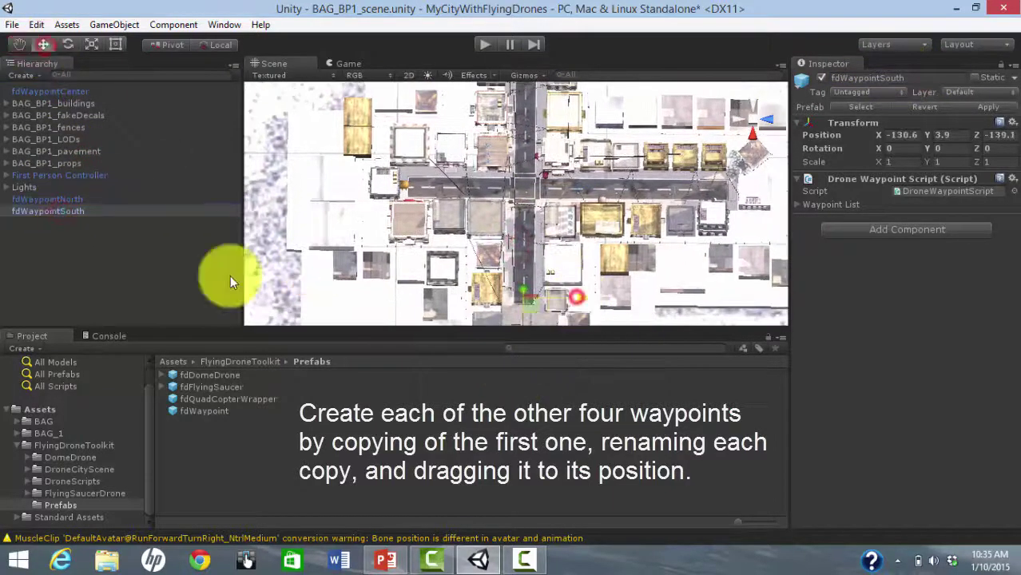
# Add an fdWaypointWest copy of the center waypoint along the left street.
pyautogui.rightClick(52, 91)
pyautogui.click(92, 153)
pyautogui.click(938, 78)
pyautogui.moveTo(527, 189); pyautogui.dragTo(413, 240)
# Duplicate the center waypoint as fdWaypointEast and move it along the right street.
pyautogui.rightClick(74, 91)
pyautogui.click(120, 154)
pyautogui.click(945, 77)
pyautogui.write('fdWaypointEast')
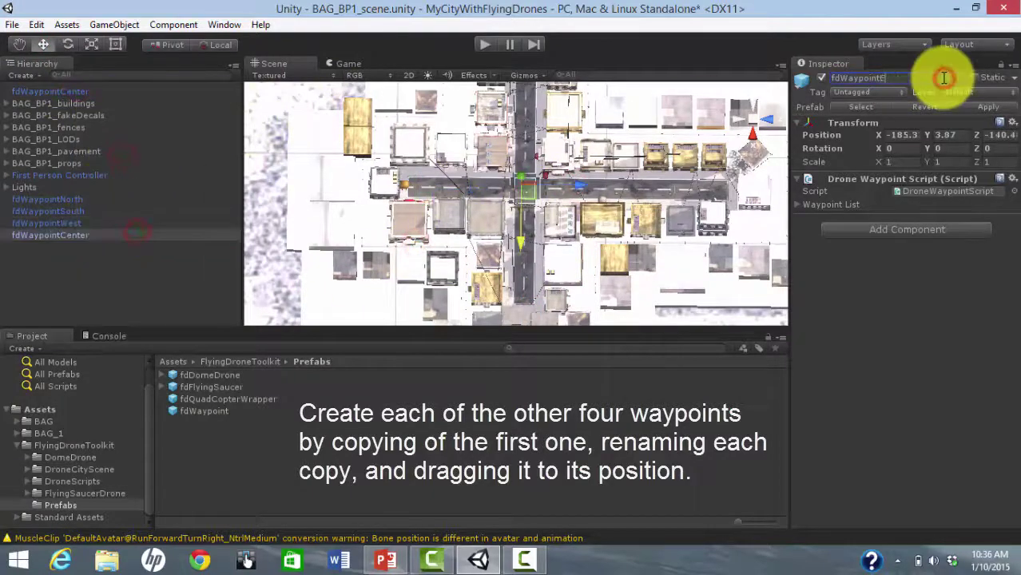
pyautogui.press('Return')
pyautogui.moveTo(522, 240); pyautogui.dragTo(718, 243)
# Set fdWaypointCenter's Waypoint List size to 4.
pyautogui.click(54, 94)
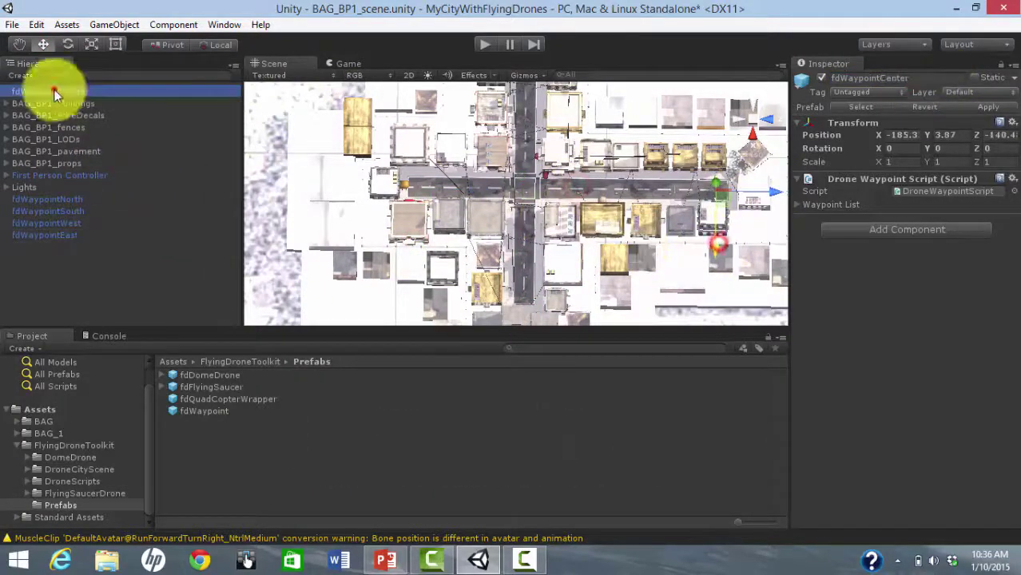
pyautogui.click(840, 205)
pyautogui.click(876, 216)
pyautogui.write('4')
pyautogui.press('Return')
# Fill Elements 0–3 of fdWaypointCenter's list with fdWaypointNorth, South, West and East.
pyautogui.moveTo(59, 200); pyautogui.dragTo(928, 231)
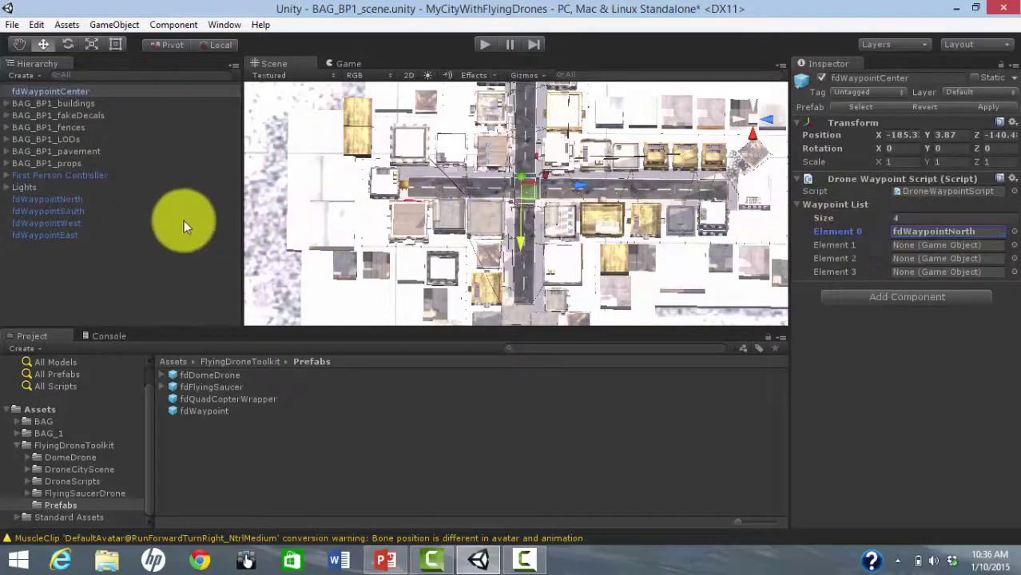
pyautogui.moveTo(69, 211); pyautogui.dragTo(913, 247)
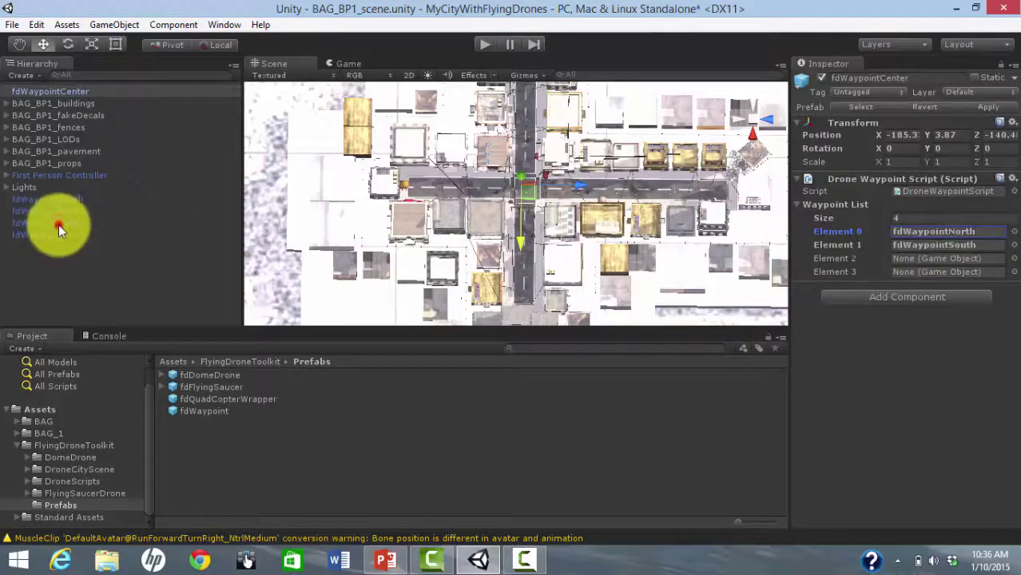
pyautogui.moveTo(58, 224); pyautogui.dragTo(902, 257)
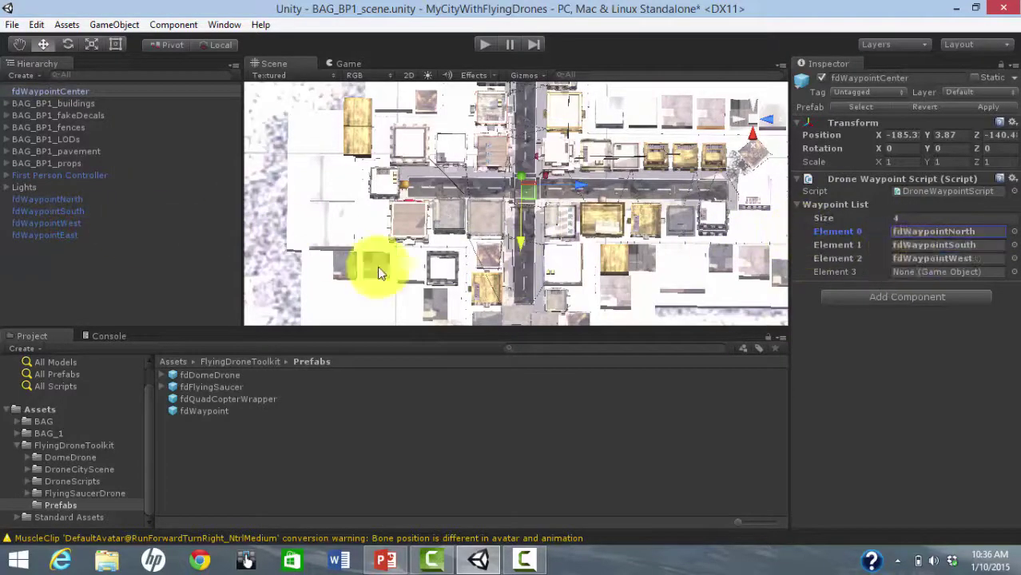
pyautogui.moveTo(48, 235); pyautogui.dragTo(906, 274)
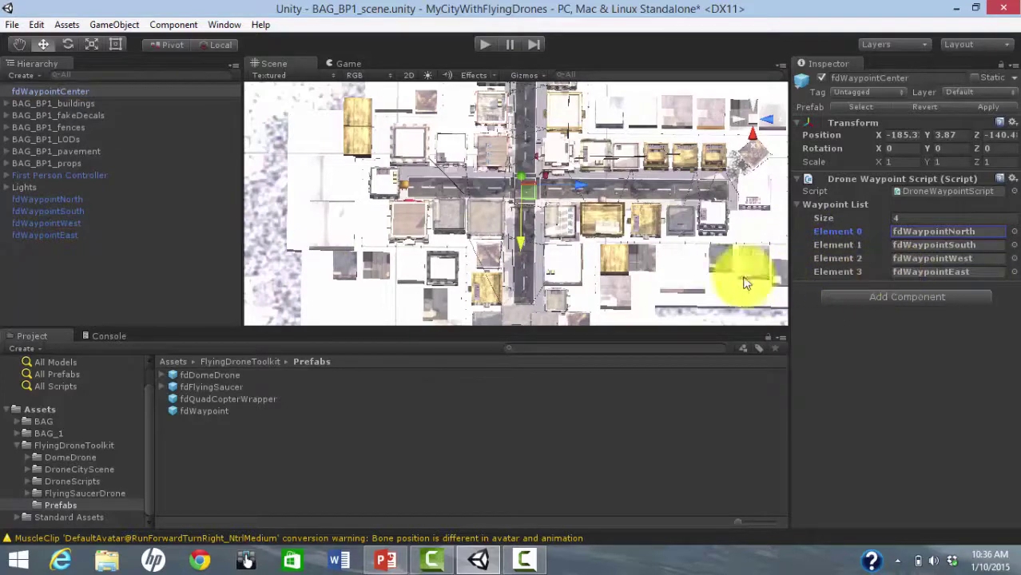
pyautogui.click(65, 200)
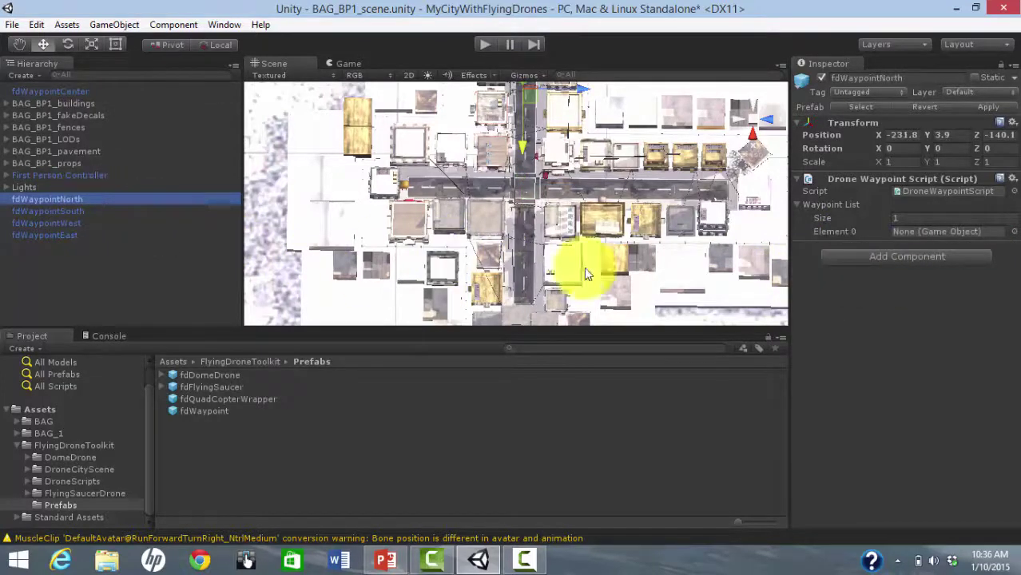
# Point Element 0 of the North, South, West and East waypoints to fdWaypointCenter, then tilt to 3D.
pyautogui.moveTo(79, 91); pyautogui.dragTo(937, 233)
pyautogui.click(71, 211)
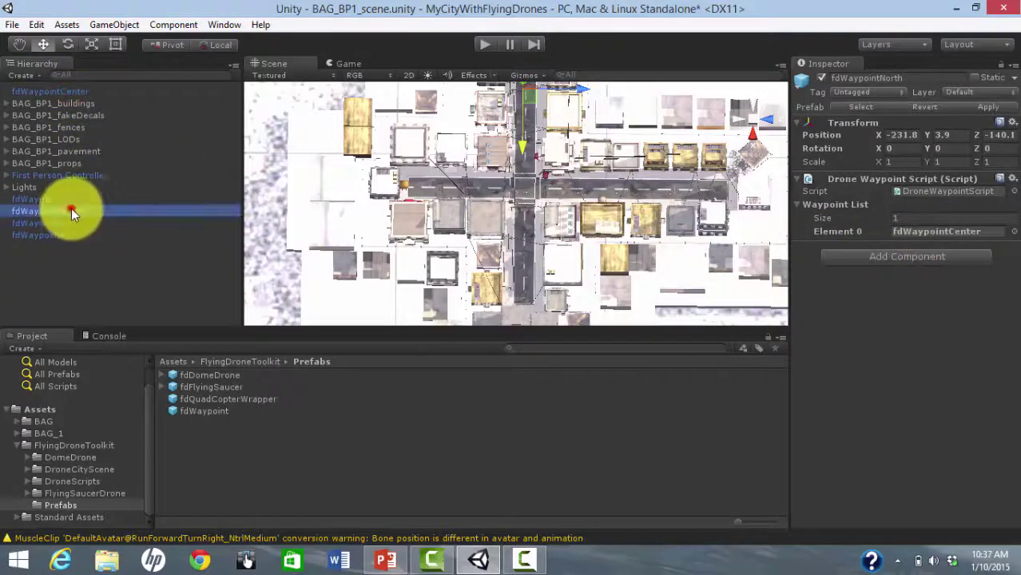
pyautogui.moveTo(61, 92); pyautogui.dragTo(911, 233)
pyautogui.click(57, 223)
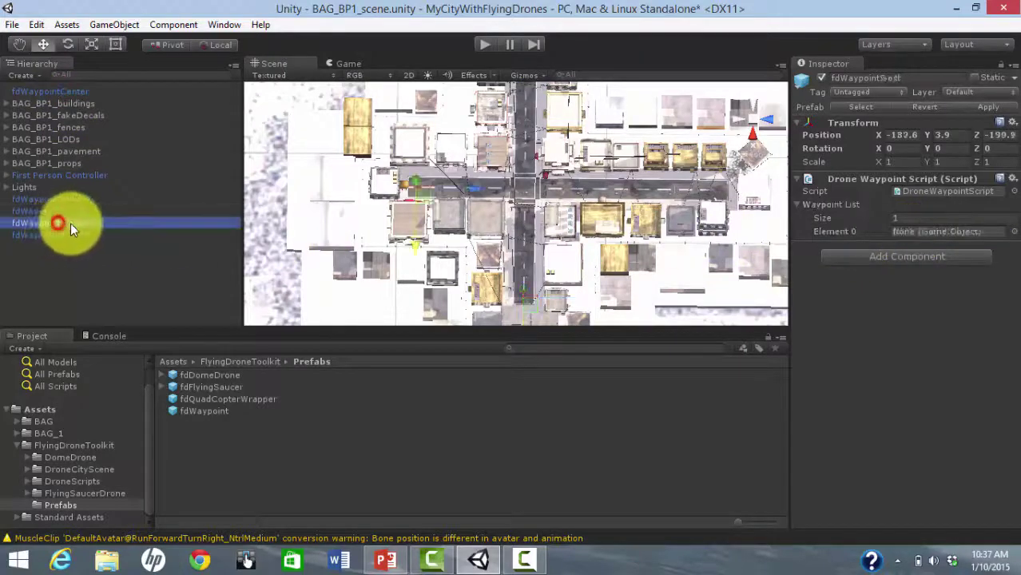
pyautogui.moveTo(23, 87); pyautogui.dragTo(923, 232)
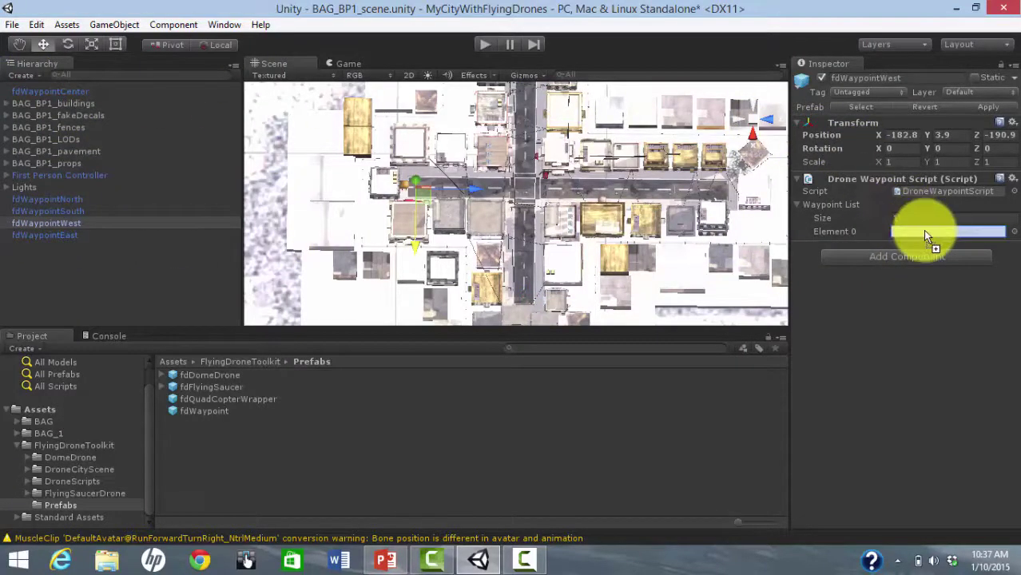
pyautogui.click(37, 235)
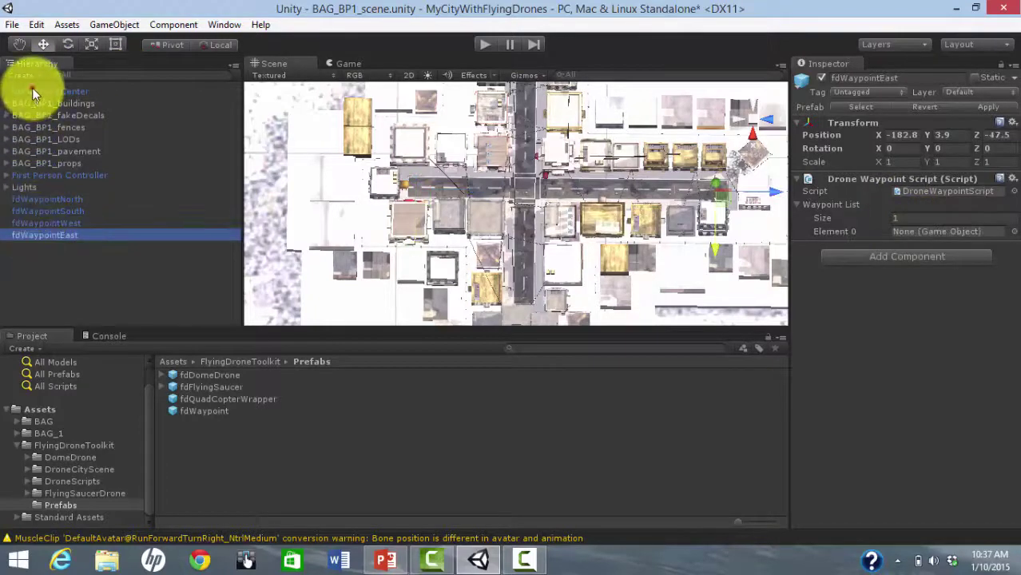
pyautogui.moveTo(32, 90); pyautogui.dragTo(923, 236)
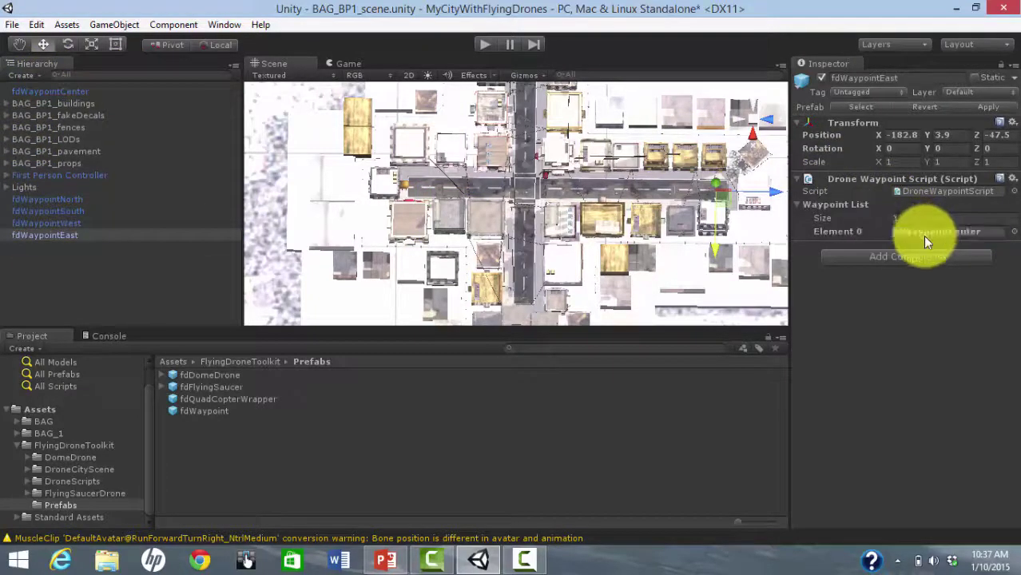
pyautogui.press('q')
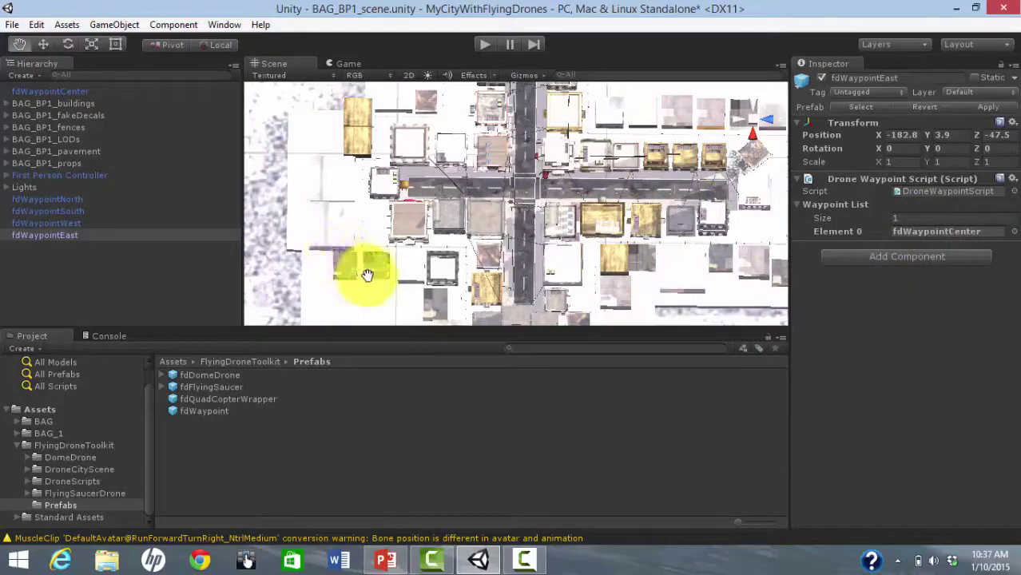
pyautogui.keyDown('alt'); pyautogui.moveTo(367, 267); pyautogui.dragTo(299, 118); pyautogui.keyUp('alt')
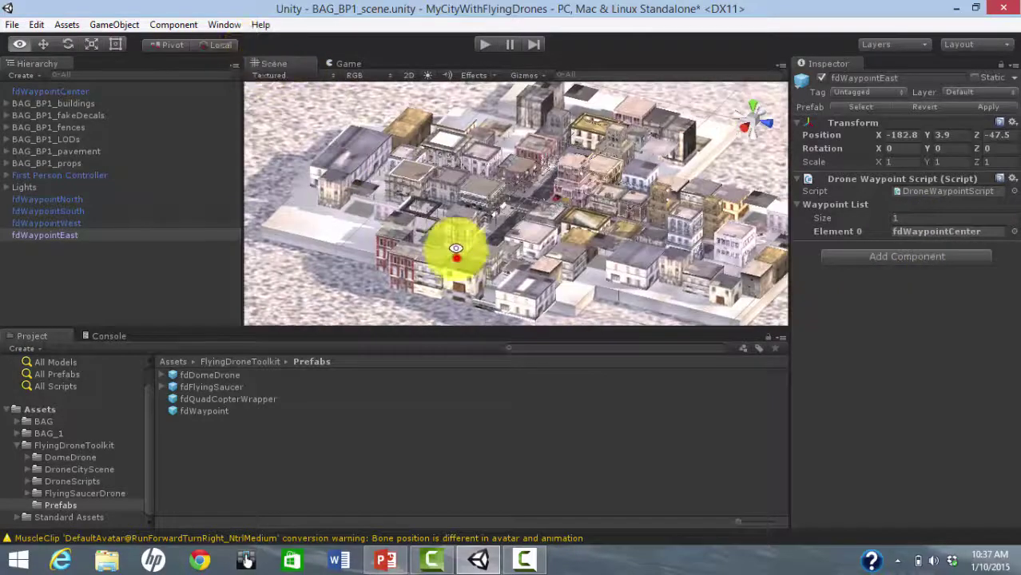
# Zoom in on the city and drop the Scene view to street level, looking along the main road.
pyautogui.keyDown('alt'); pyautogui.moveTo(456, 248); pyautogui.dragTo(457, 224); pyautogui.keyUp('alt')
pyautogui.keyDown('alt'); pyautogui.moveTo(463, 228); pyautogui.dragTo(992, 278, button='right'); pyautogui.keyUp('alt')
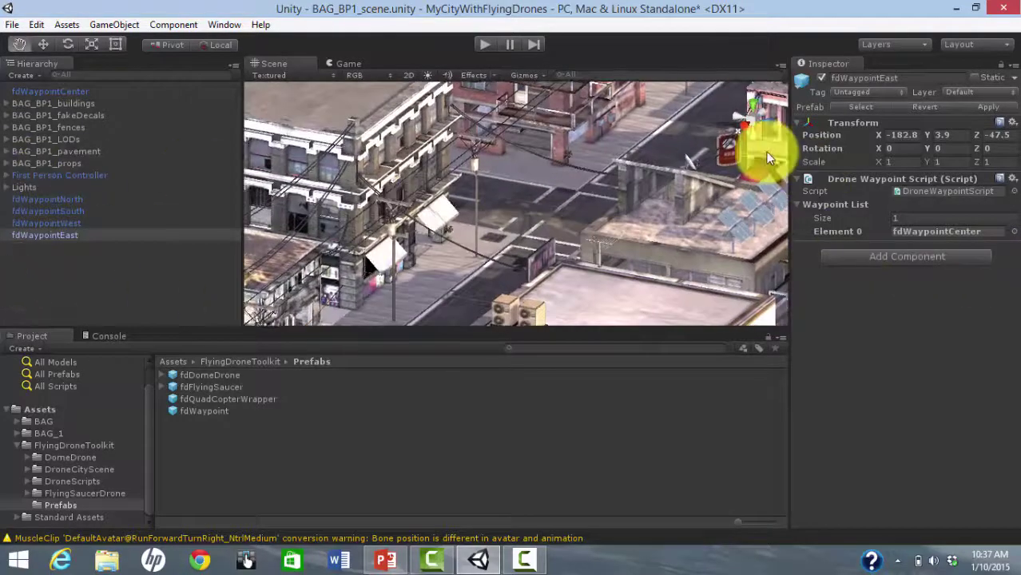
pyautogui.moveTo(761, 154); pyautogui.dragTo(612, 230)
pyautogui.keyDown('alt'); pyautogui.moveTo(612, 230); pyautogui.dragTo(604, 283, button='right'); pyautogui.keyUp('alt')
pyautogui.moveTo(604, 283); pyautogui.dragTo(615, 265, button='middle')
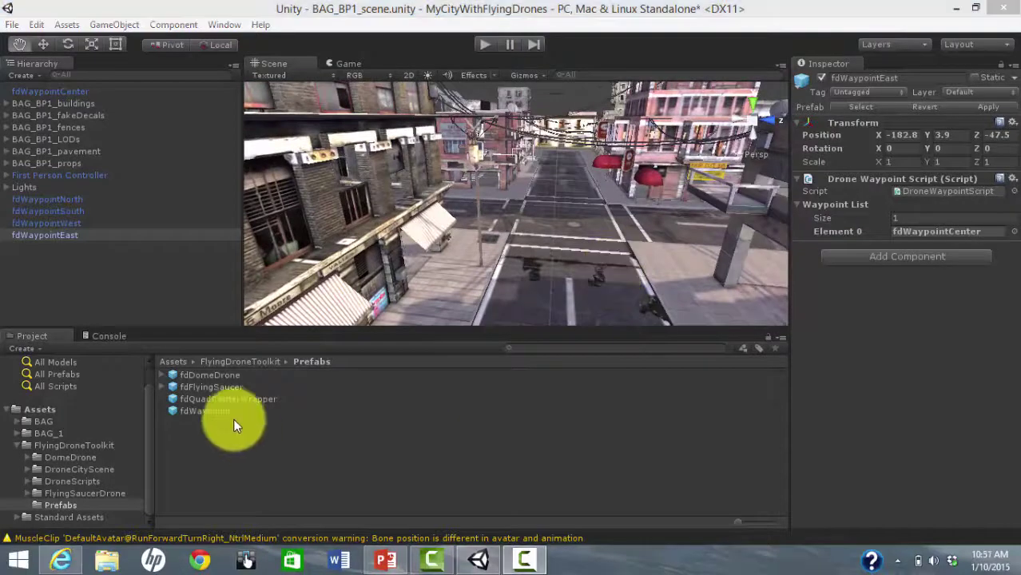
# Drop an fdDomeDrone prefab over the street and raise it above the road with the Move tool.
pyautogui.moveTo(193, 374); pyautogui.dragTo(426, 272)
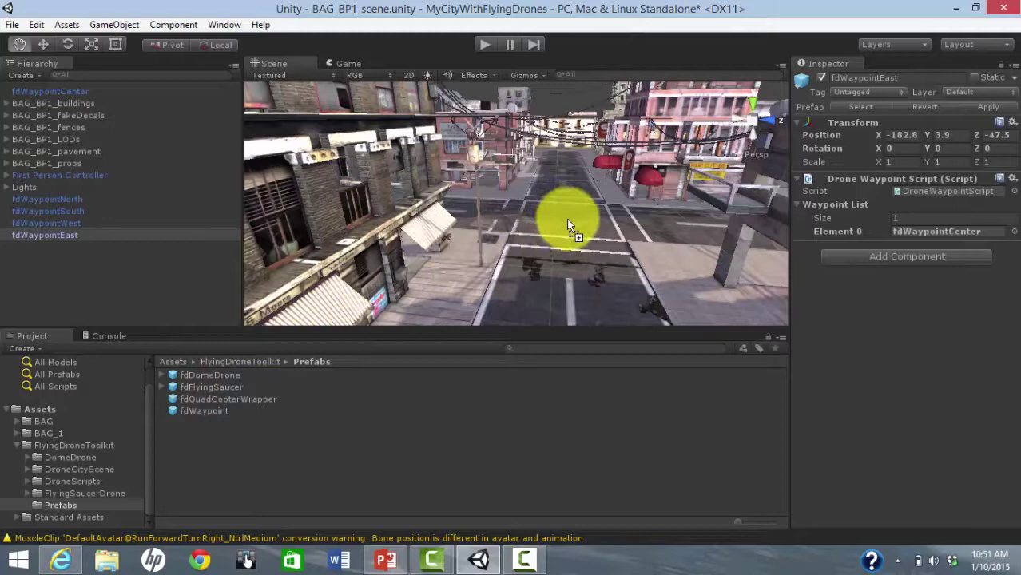
pyautogui.moveTo(568, 227); pyautogui.dragTo(589, 218)
pyautogui.click(46, 46)
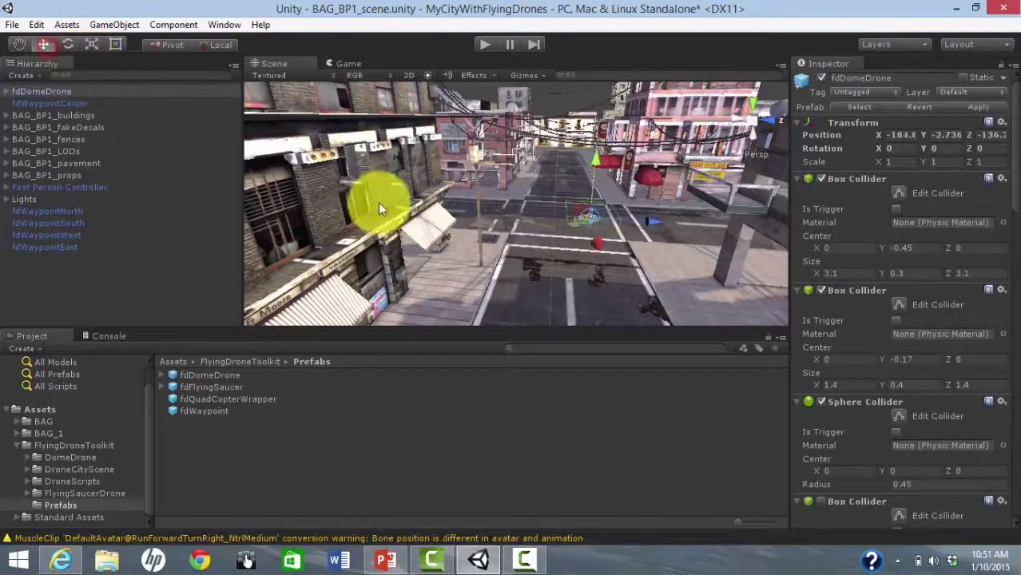
pyautogui.moveTo(598, 158); pyautogui.dragTo(597, 124)
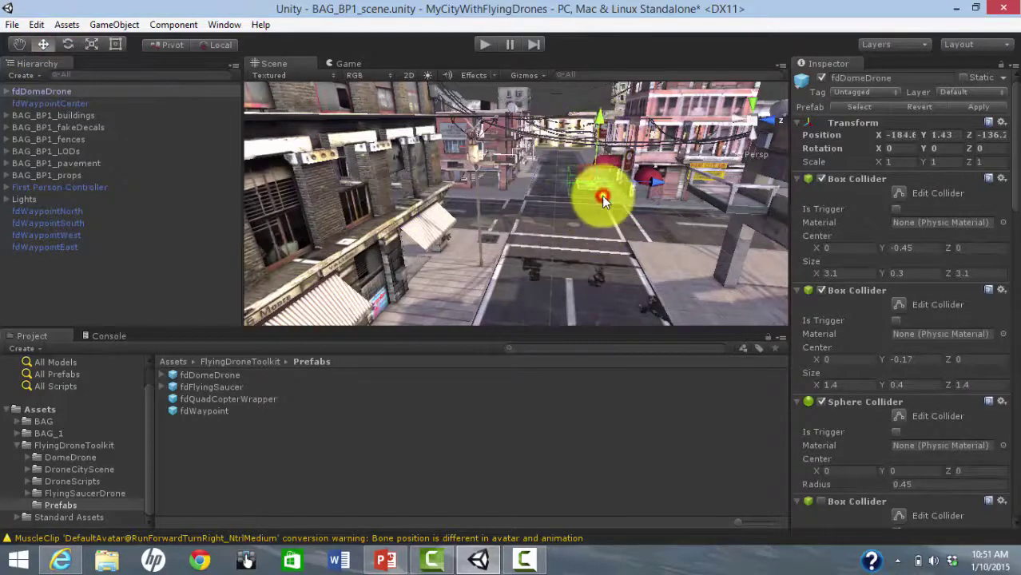
pyautogui.moveTo(605, 194); pyautogui.dragTo(602, 210)
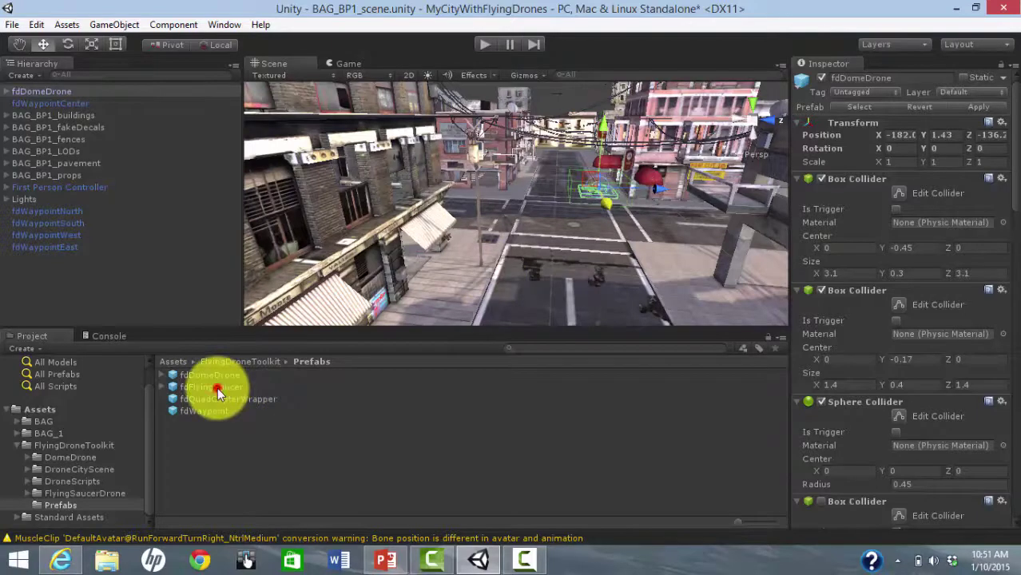
# Add an fdFlyingSaucer to the street and lift it off the road surface.
pyautogui.moveTo(217, 388); pyautogui.dragTo(490, 283)
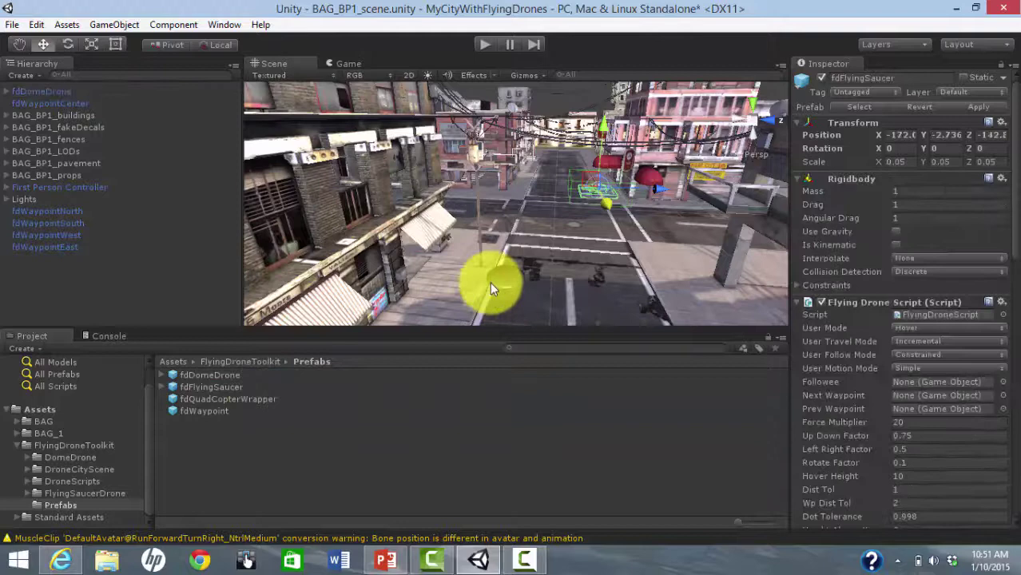
pyautogui.click(502, 231)
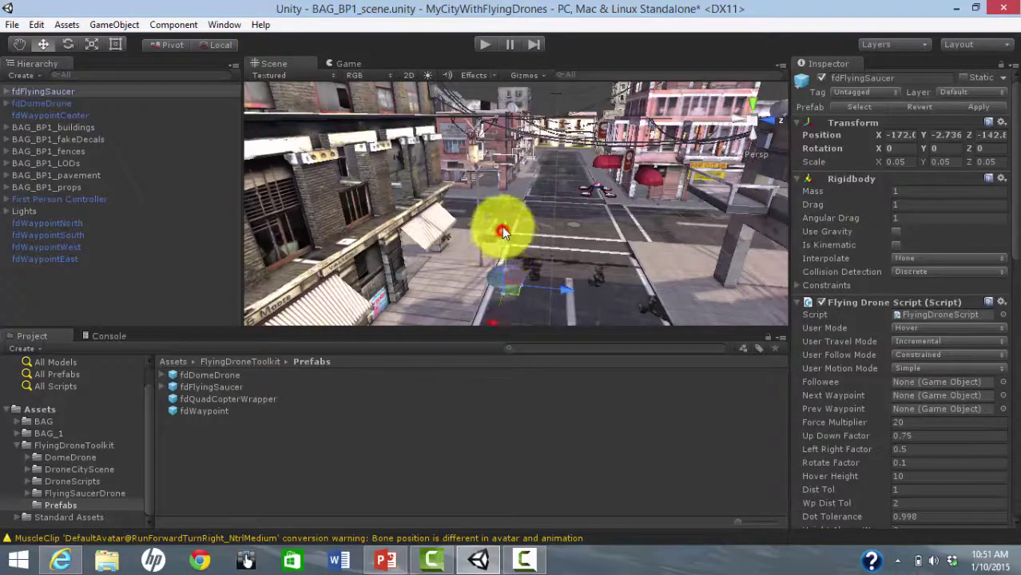
pyautogui.moveTo(502, 231); pyautogui.dragTo(505, 204)
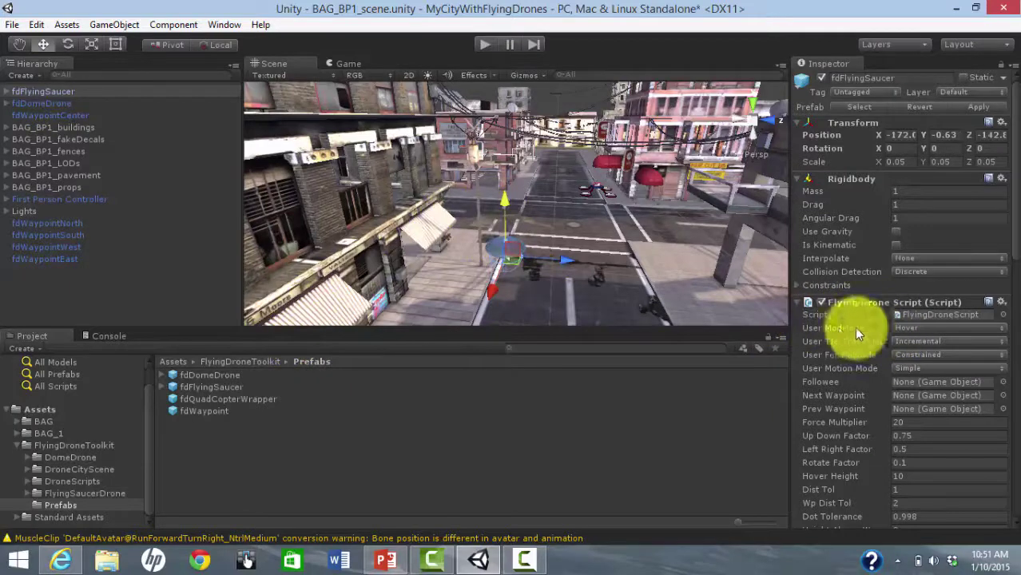
# Set fdFlyingSaucer's User Mode to Patrol.
pyautogui.click(72, 93)
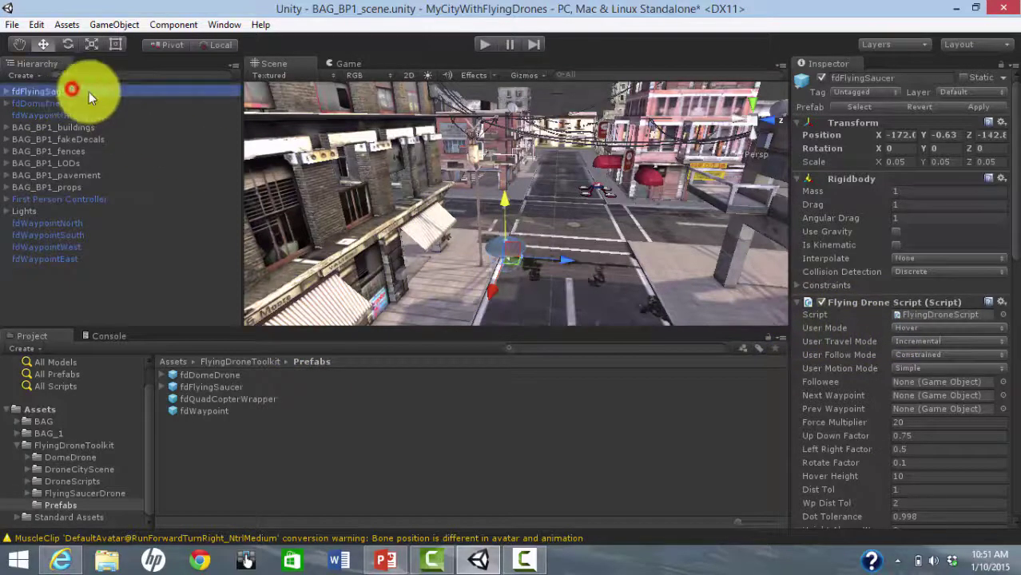
pyautogui.click(1004, 328)
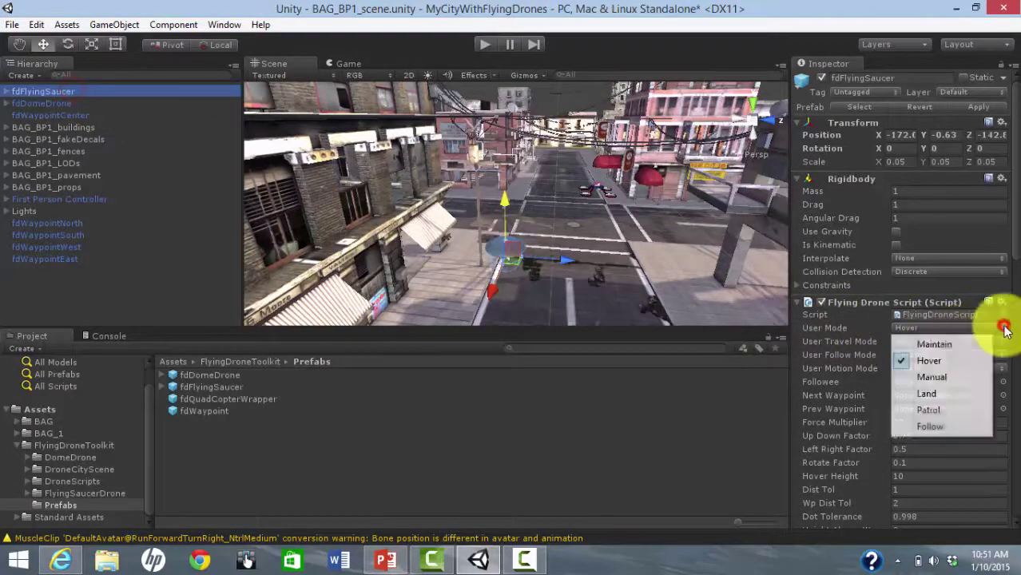
pyautogui.click(959, 411)
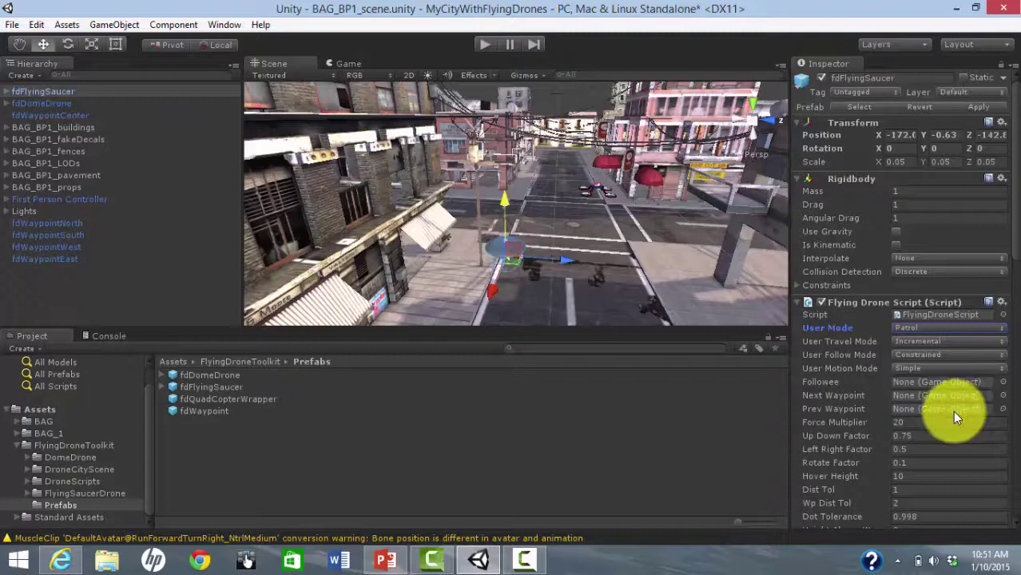
# Switch fdDomeDrone's User Mode from Hover to Patrol.
pyautogui.click(28, 104)
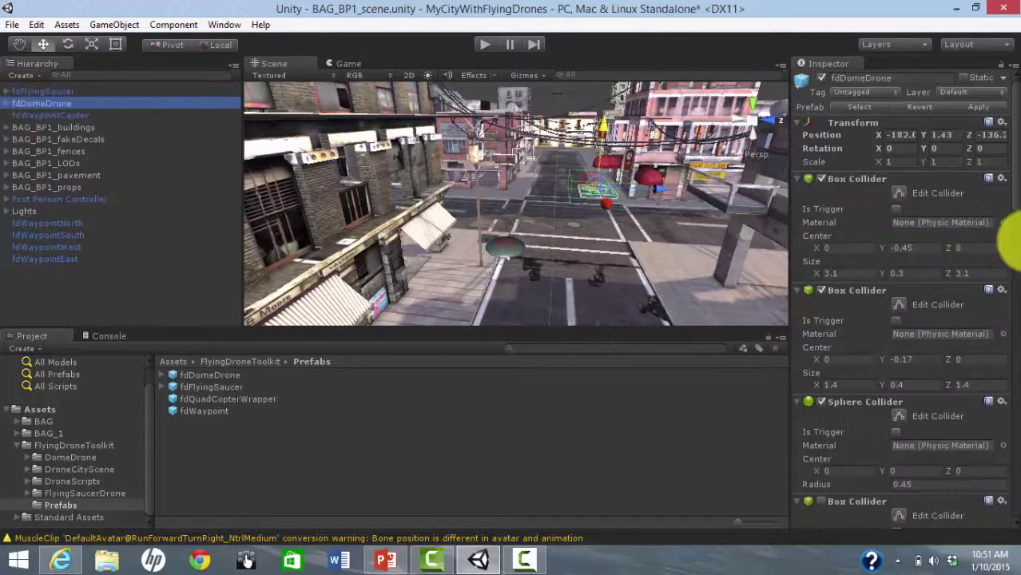
pyautogui.click(1014, 192)
pyautogui.moveTo(1015, 205); pyautogui.dragTo(1007, 320)
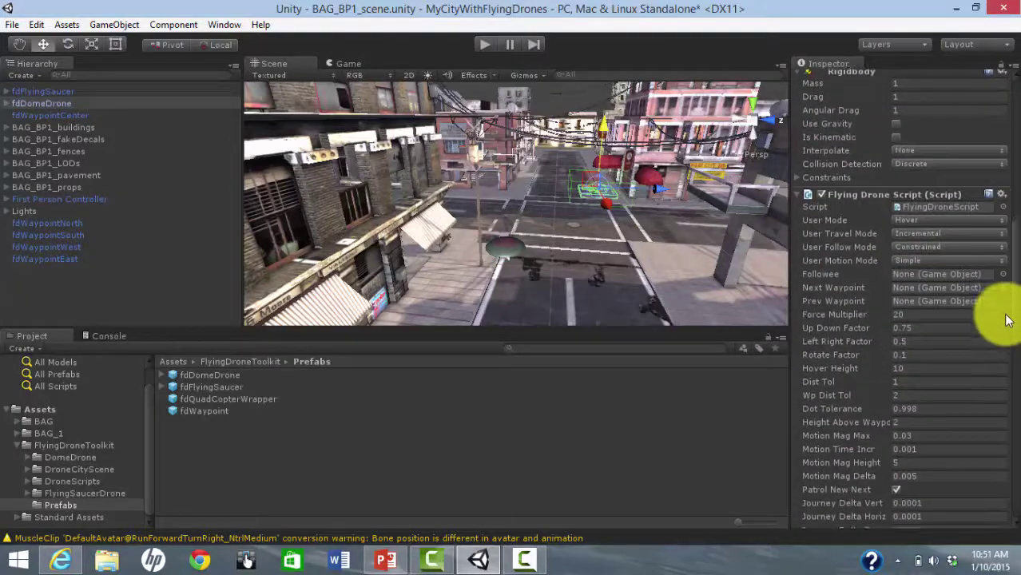
pyautogui.click(1004, 221)
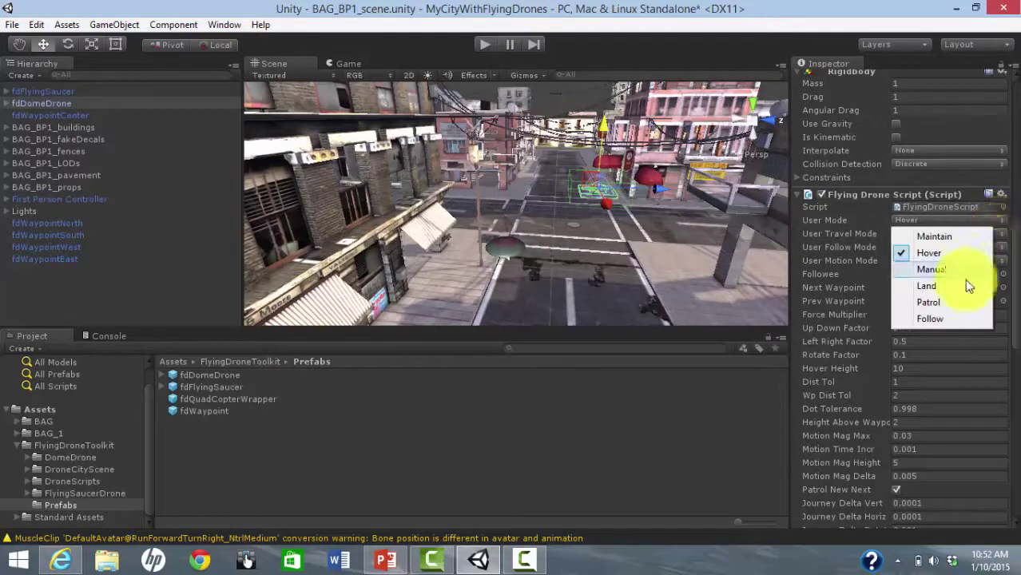
pyautogui.click(943, 302)
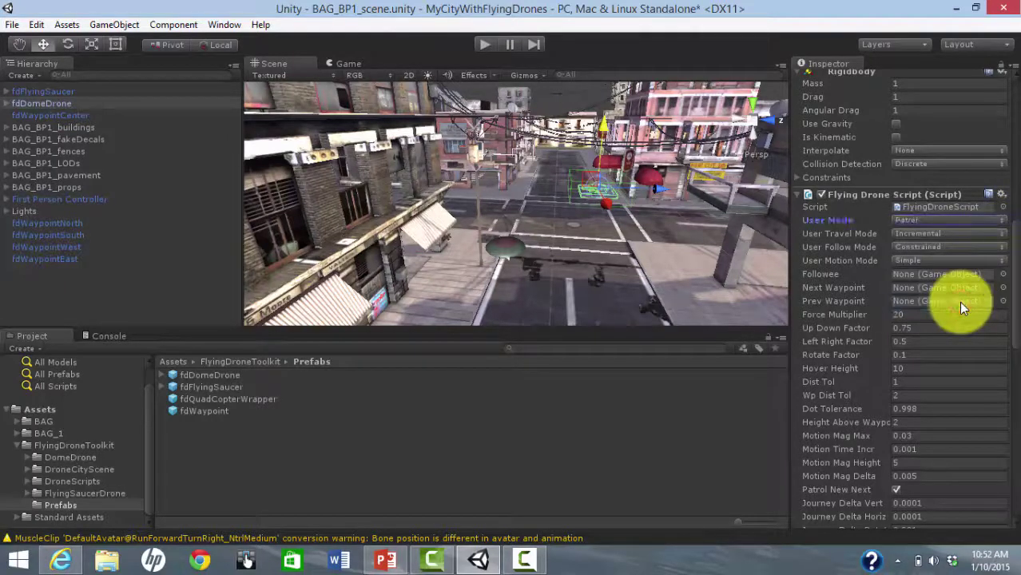
pyautogui.click(48, 115)
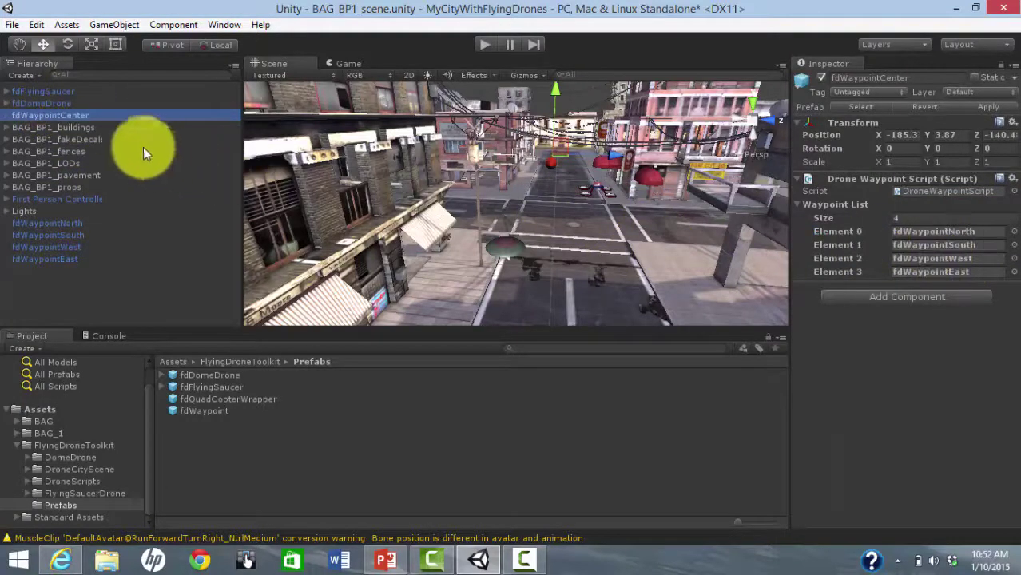
# Drag fdWaypointCenter into the flying saucer's Next Waypoint field.
pyautogui.click(48, 91)
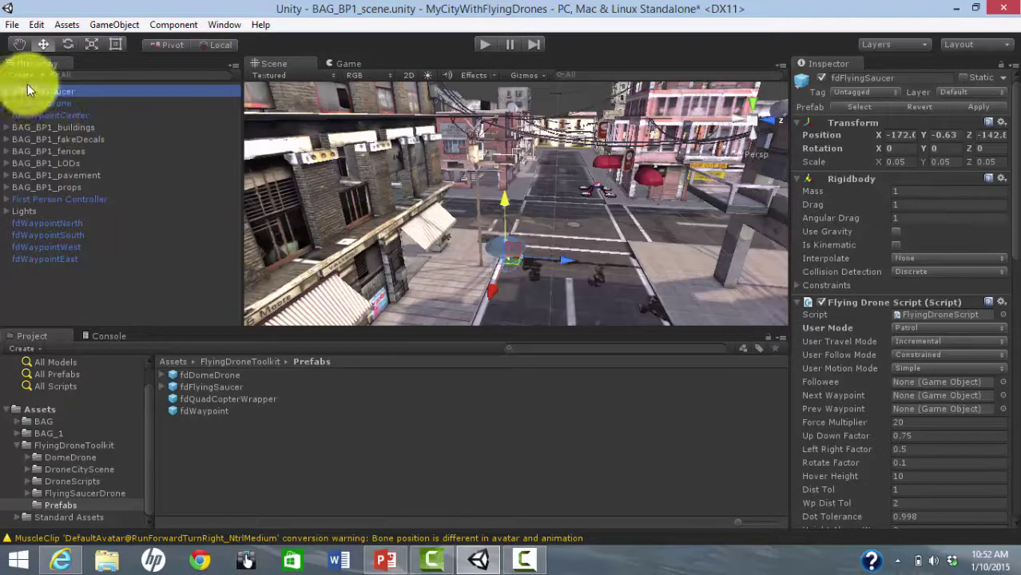
pyautogui.moveTo(30, 115); pyautogui.dragTo(905, 394)
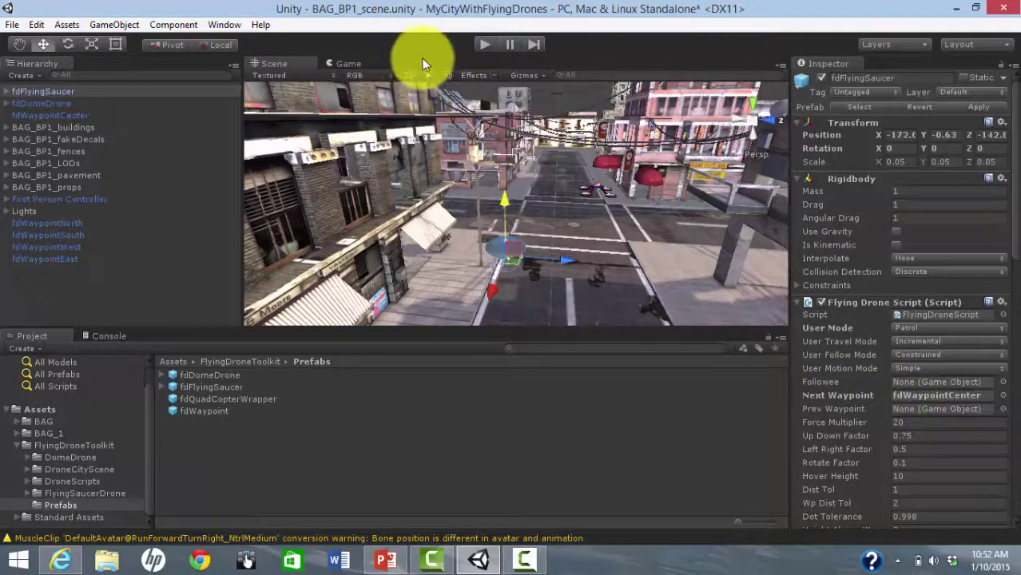
# Run the scene with Maximize on Play to watch the drones patrol, then stop it.
pyautogui.click(345, 64)
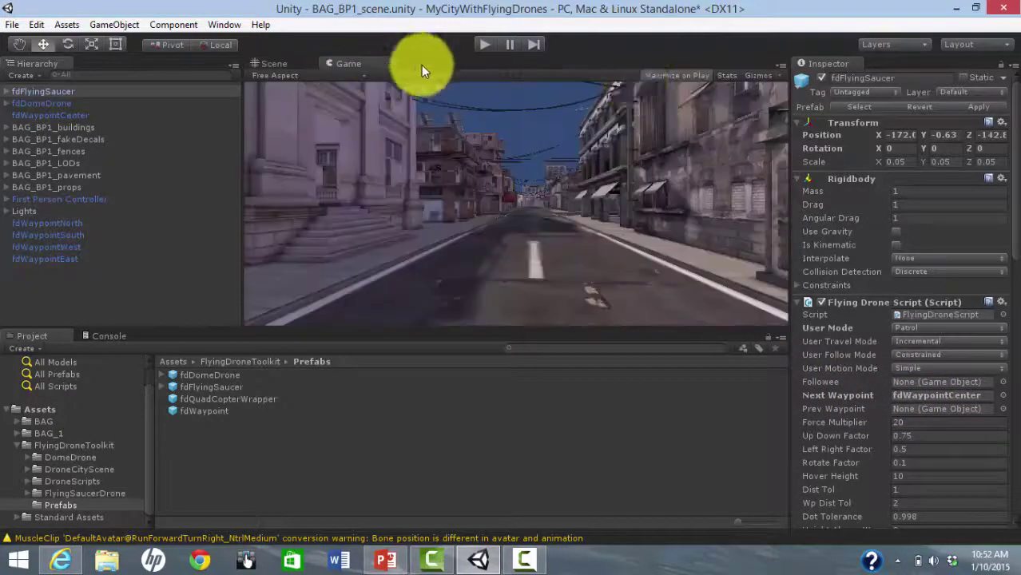
pyautogui.click(661, 76)
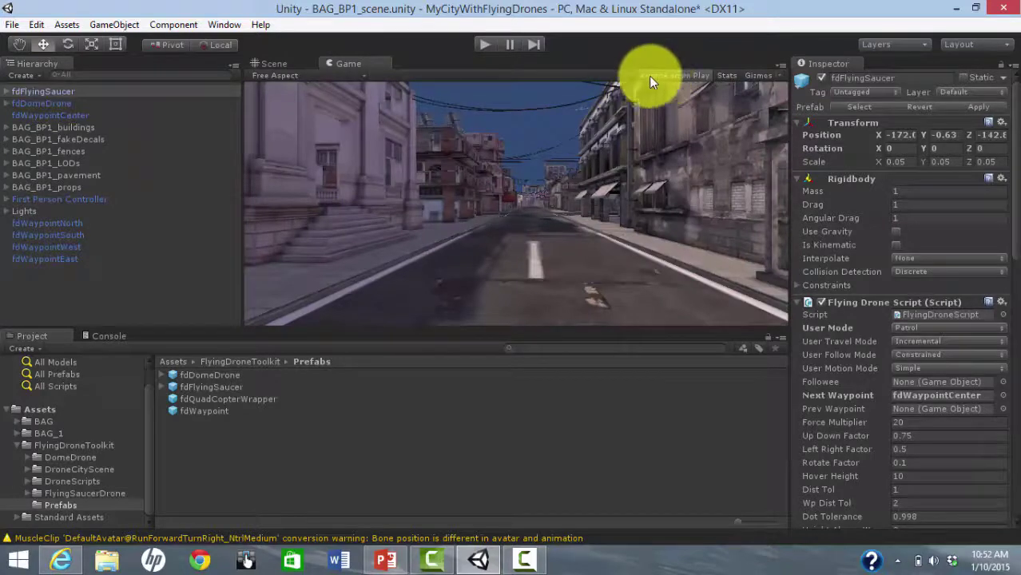
pyautogui.click(479, 44)
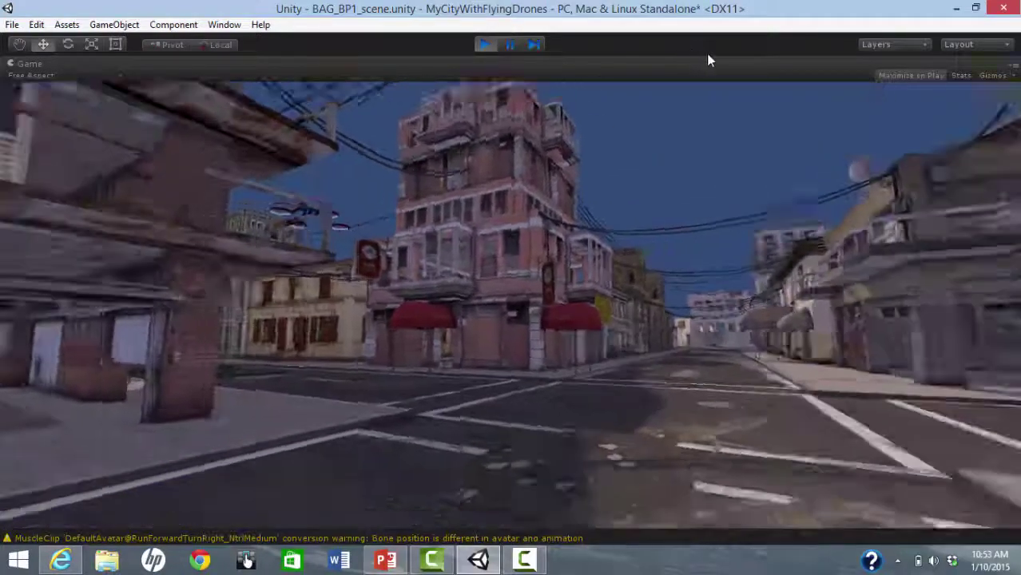
pyautogui.click(560, 206)
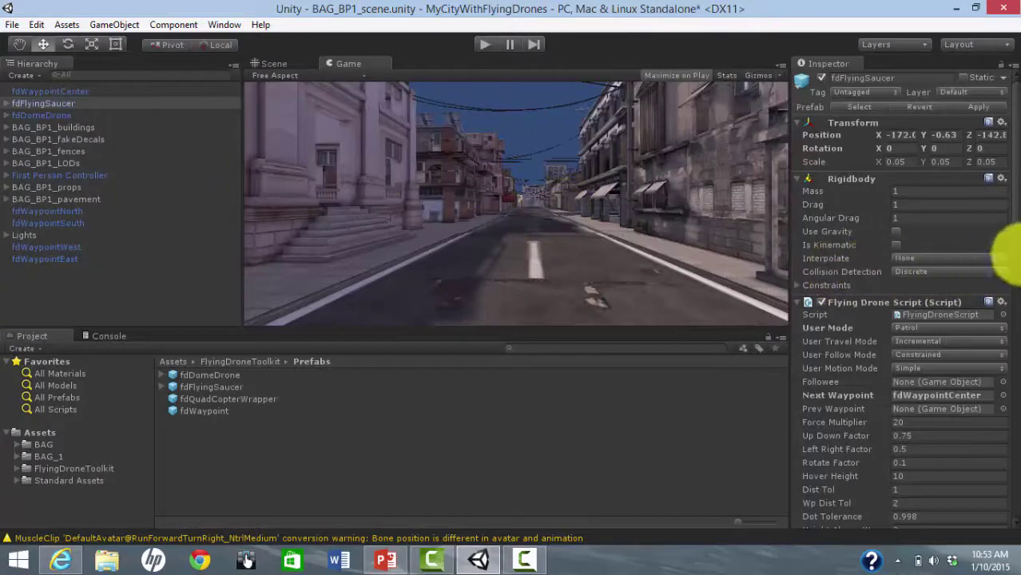
# Change the flying saucer's Height Above Waypoint from 2 to 1 and return to the Scene view.
pyautogui.moveTo(1016, 244); pyautogui.dragTo(1010, 296)
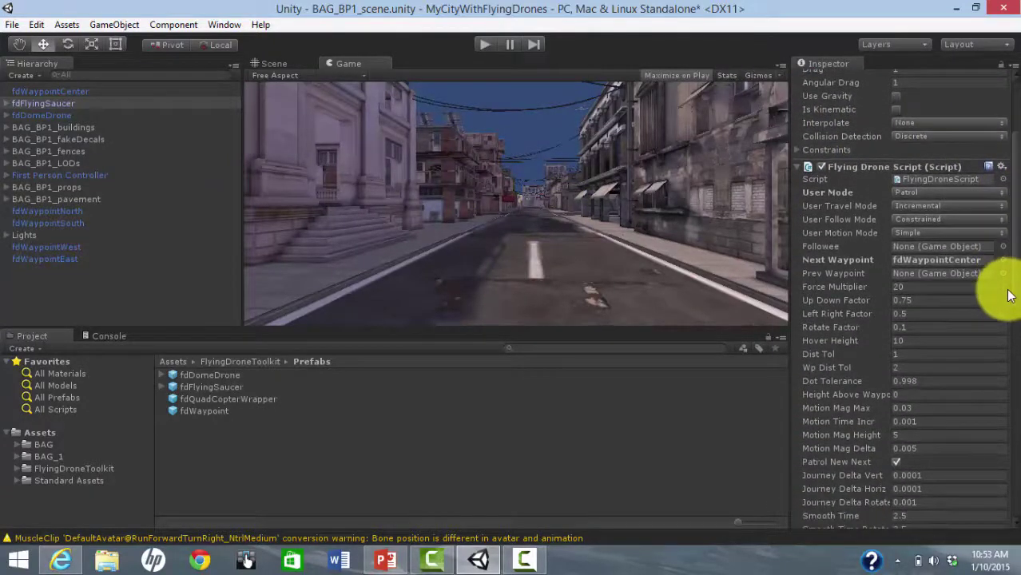
pyautogui.click(919, 393)
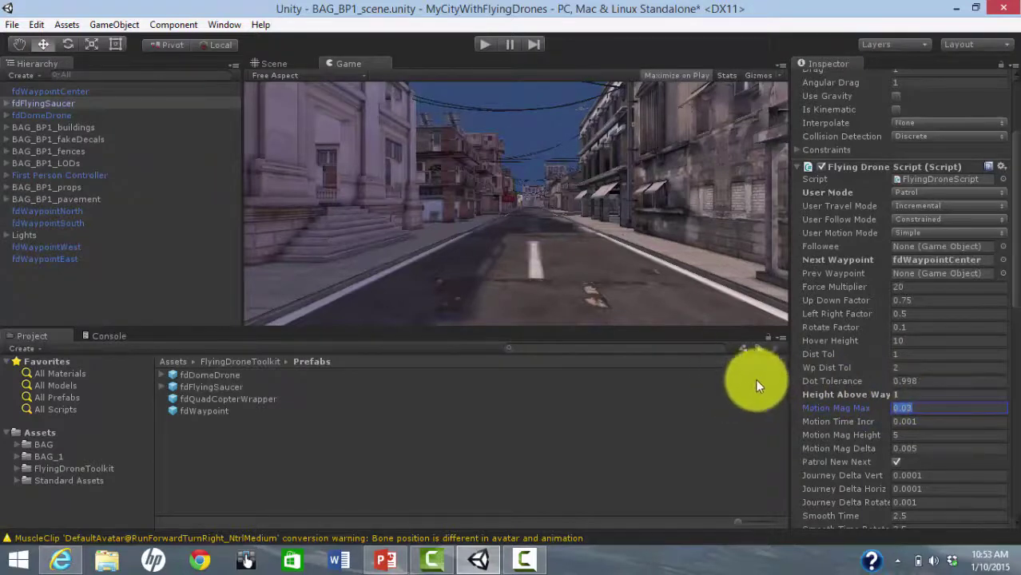
pyautogui.click(278, 65)
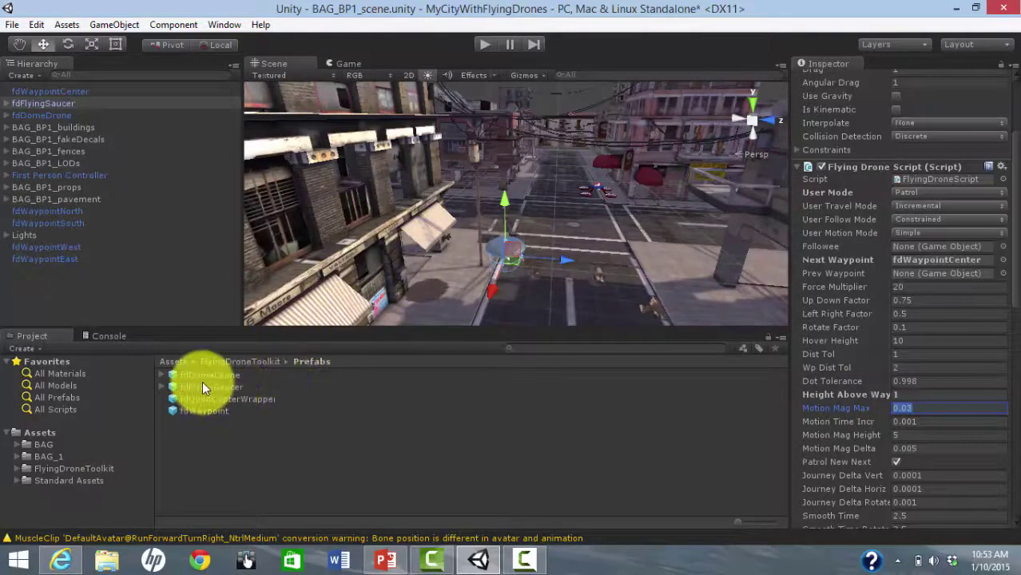
# Add a second fdDomeDrone and a second fdFlyingSaucer to the street.
pyautogui.moveTo(201, 374); pyautogui.dragTo(545, 161)
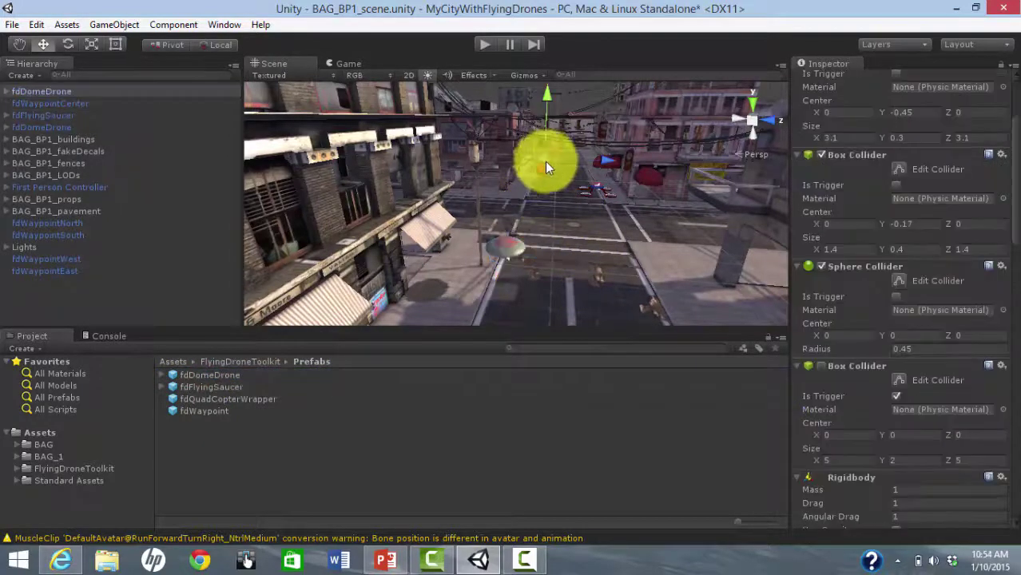
pyautogui.moveTo(211, 387); pyautogui.dragTo(666, 228)
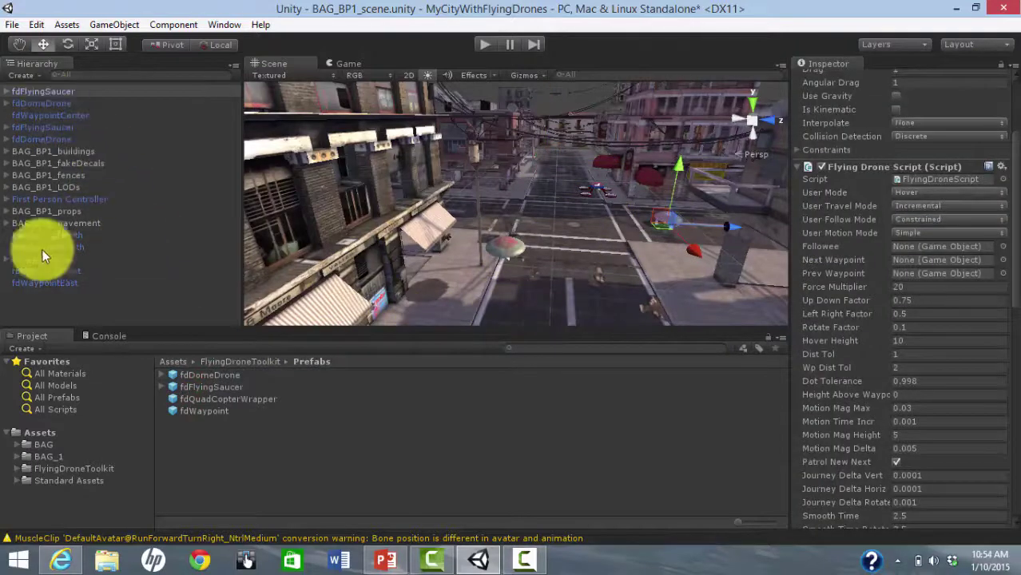
pyautogui.click(56, 127)
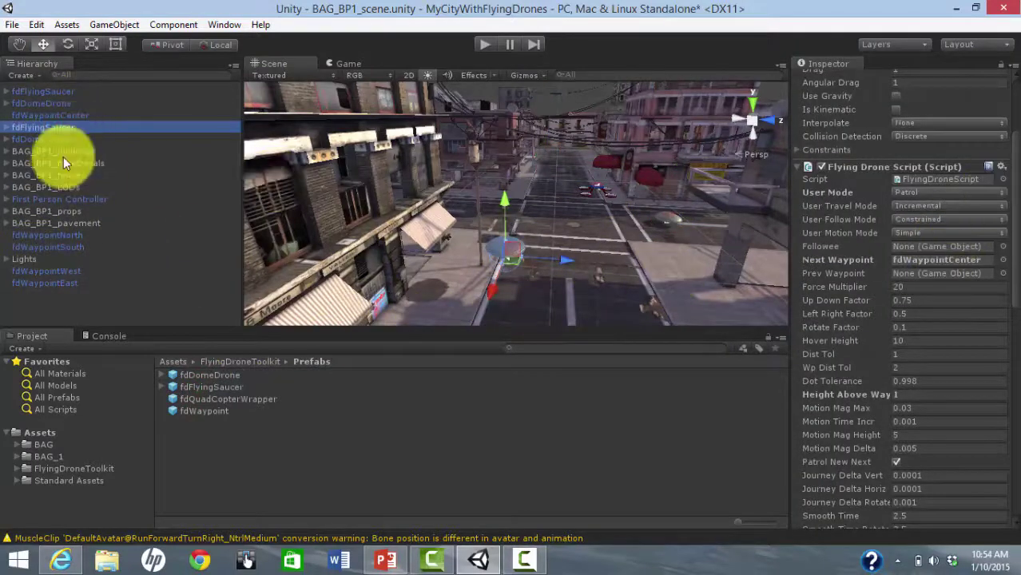
# Set the flying saucer to Patrol toward fdWaypointCenter at Height Above Waypoint 2.
pyautogui.click(64, 91)
pyautogui.click(959, 193)
pyautogui.click(955, 273)
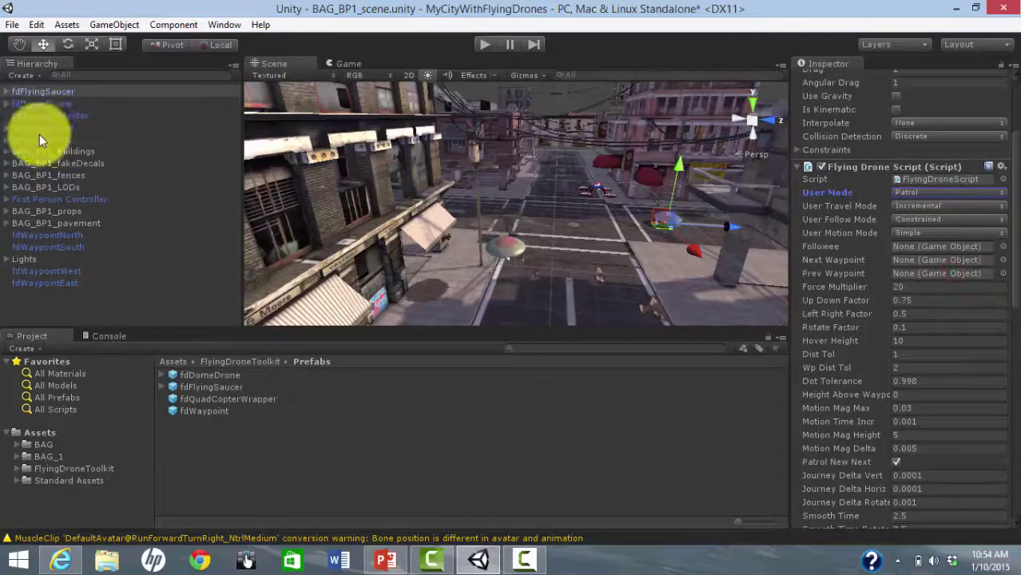
pyautogui.moveTo(44, 117); pyautogui.dragTo(912, 264)
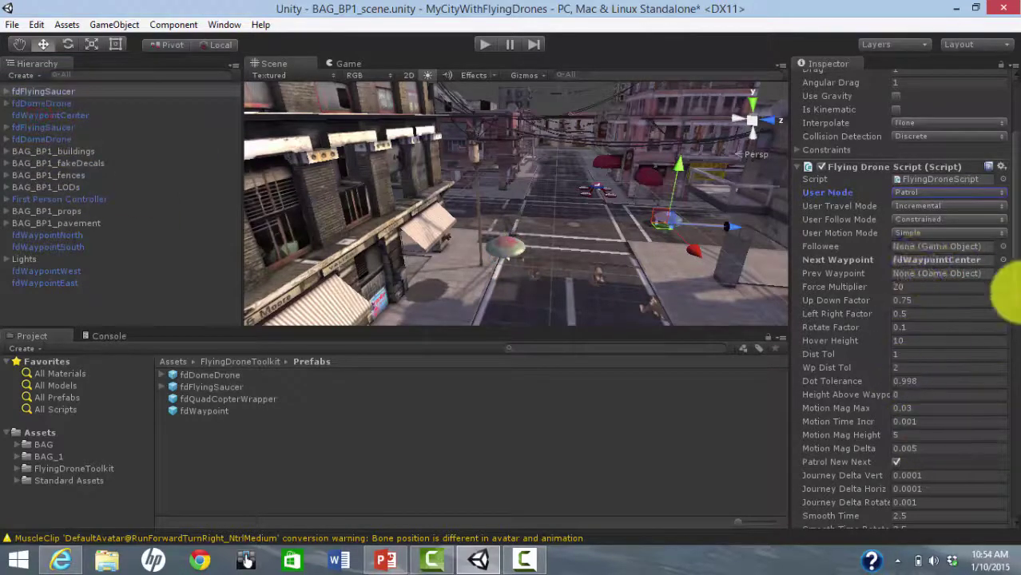
pyautogui.click(916, 395)
pyautogui.write('2')
pyautogui.press('Tab')
# Set the dome drone to Patrol toward fdWaypointCenter at Height Above Waypoint 3.
pyautogui.click(61, 103)
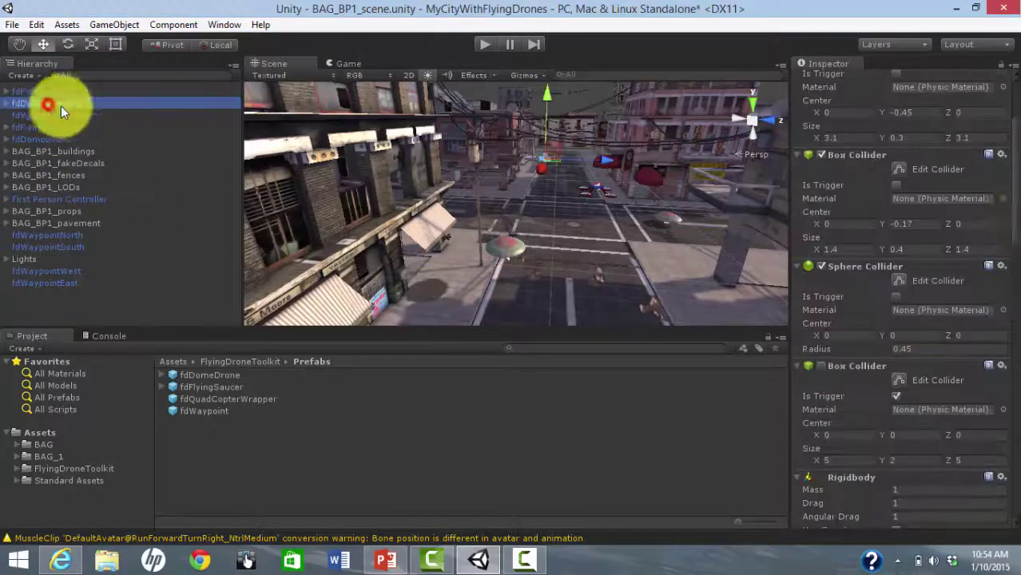
pyautogui.scroll(-5, 997, 320)
pyautogui.click(951, 211)
pyautogui.click(957, 292)
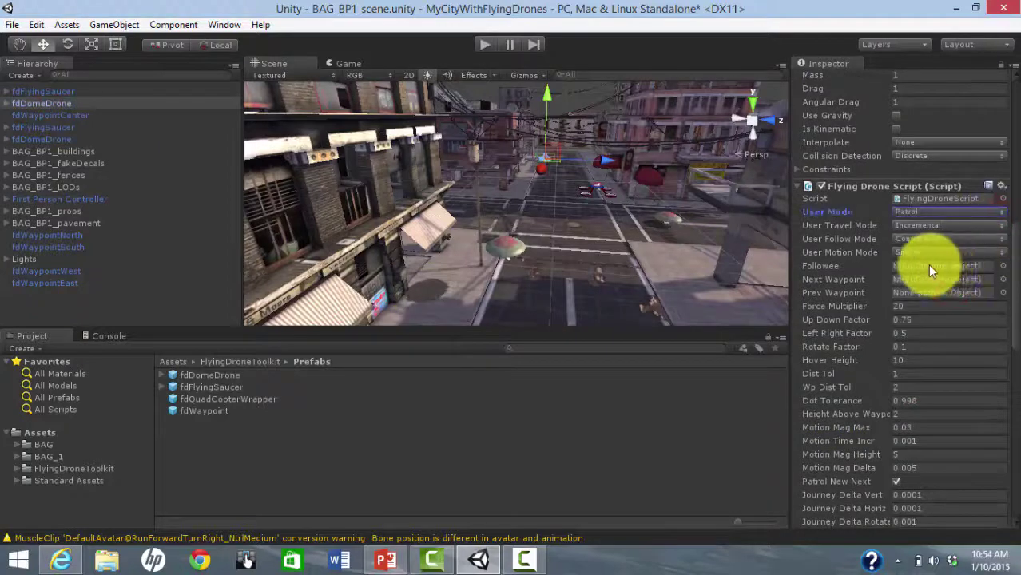
pyautogui.moveTo(29, 112); pyautogui.dragTo(908, 288)
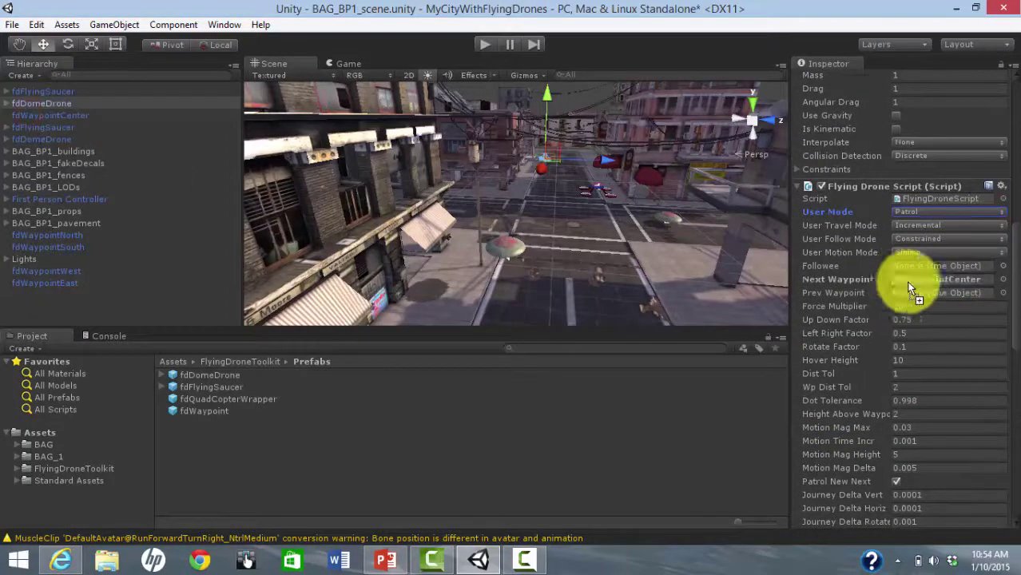
pyautogui.click(927, 414)
pyautogui.write('3')
pyautogui.press('Tab')
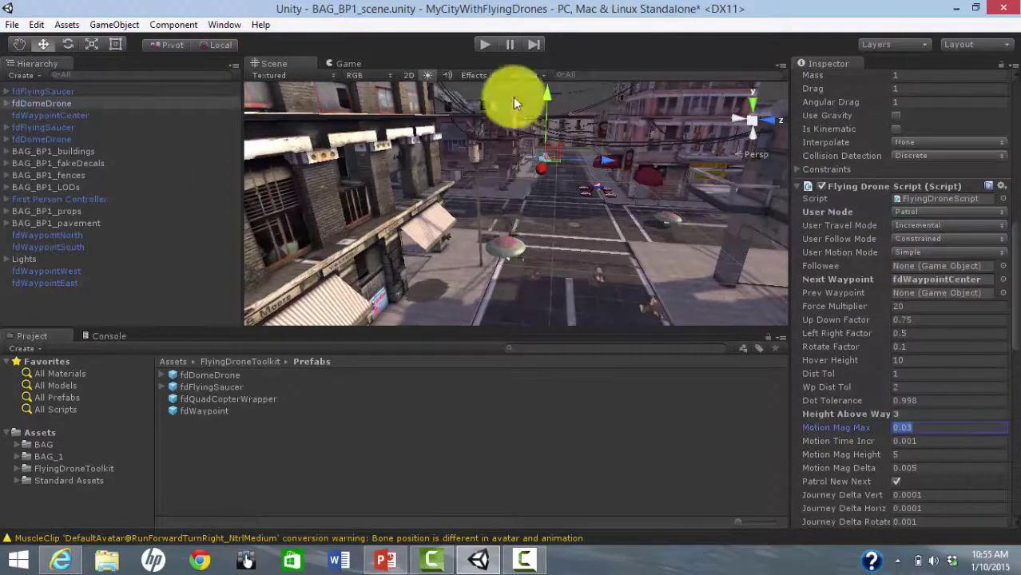
pyautogui.click(345, 62)
# Play the scene to watch both drone pairs fly among the buildings.
pyautogui.click(484, 45)
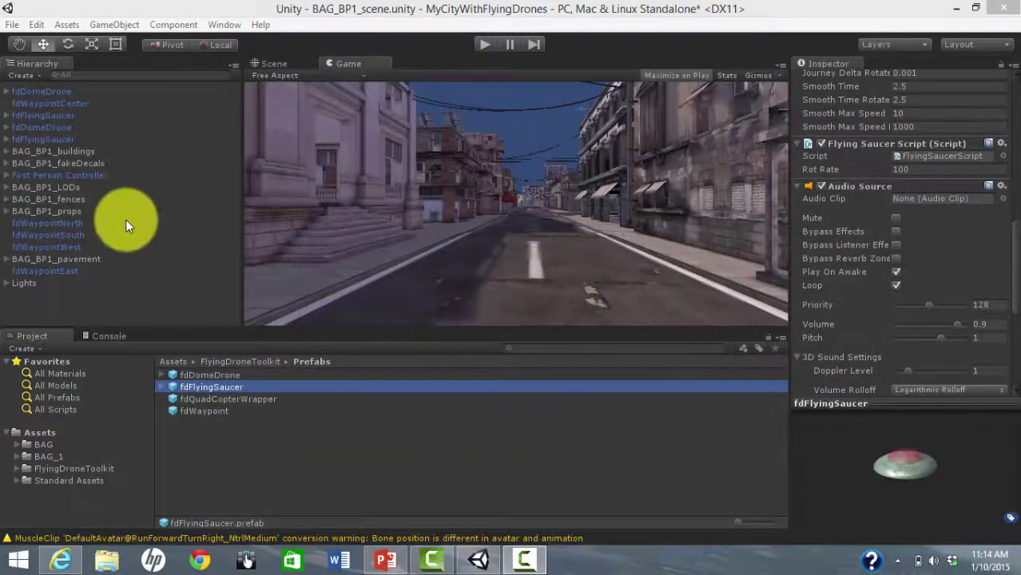
# Disable the First Person Controller and create a new Camera from the GameObject menu.
pyautogui.click(75, 175)
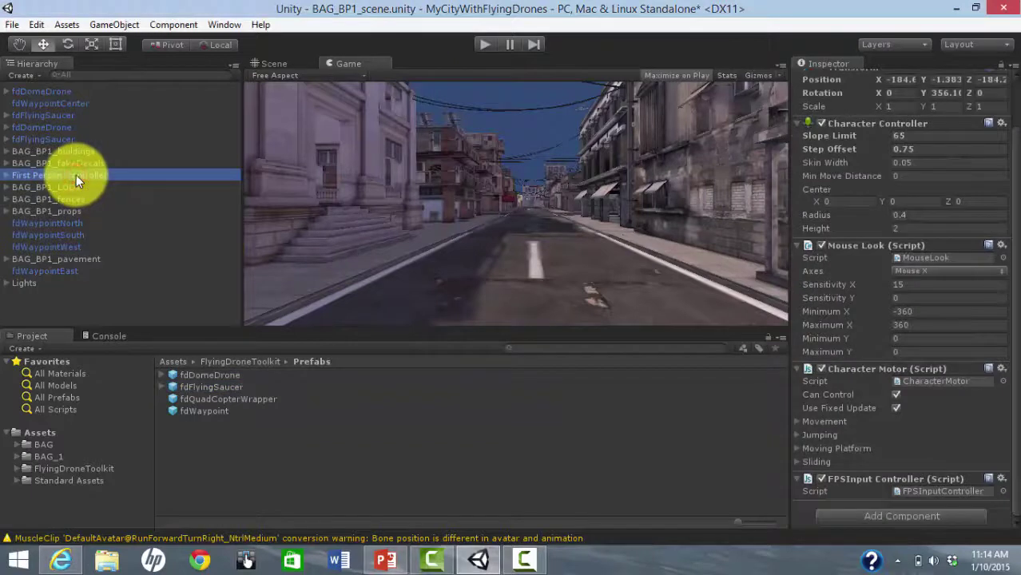
pyautogui.click(1017, 184)
pyautogui.moveTo(1017, 184); pyautogui.dragTo(1012, 103)
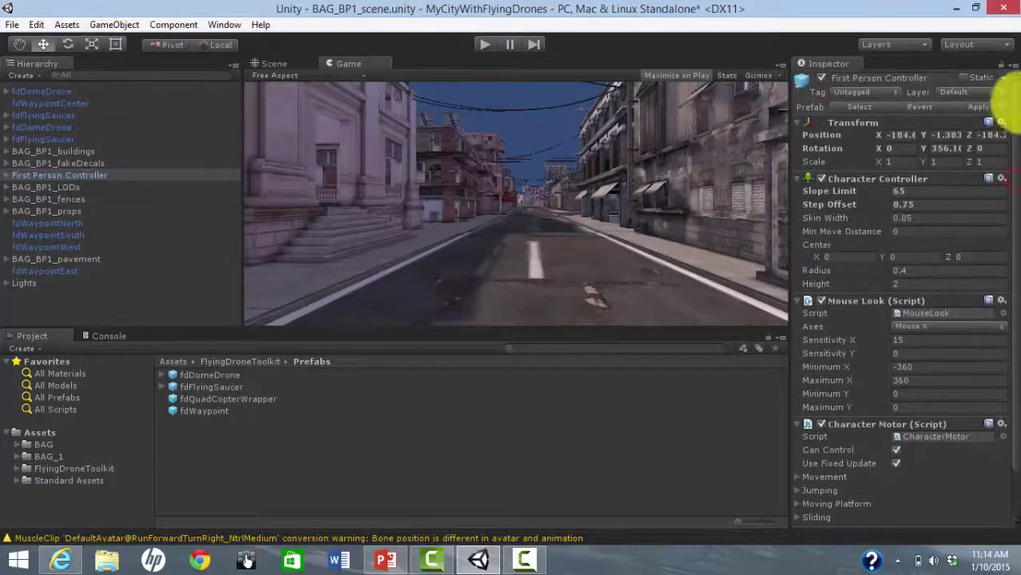
pyautogui.click(821, 80)
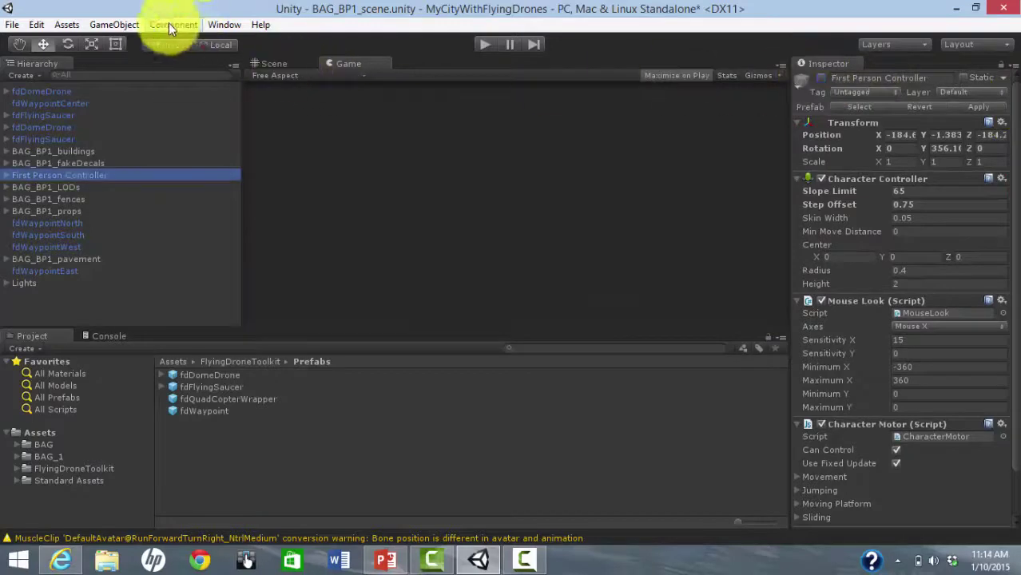
pyautogui.click(118, 26)
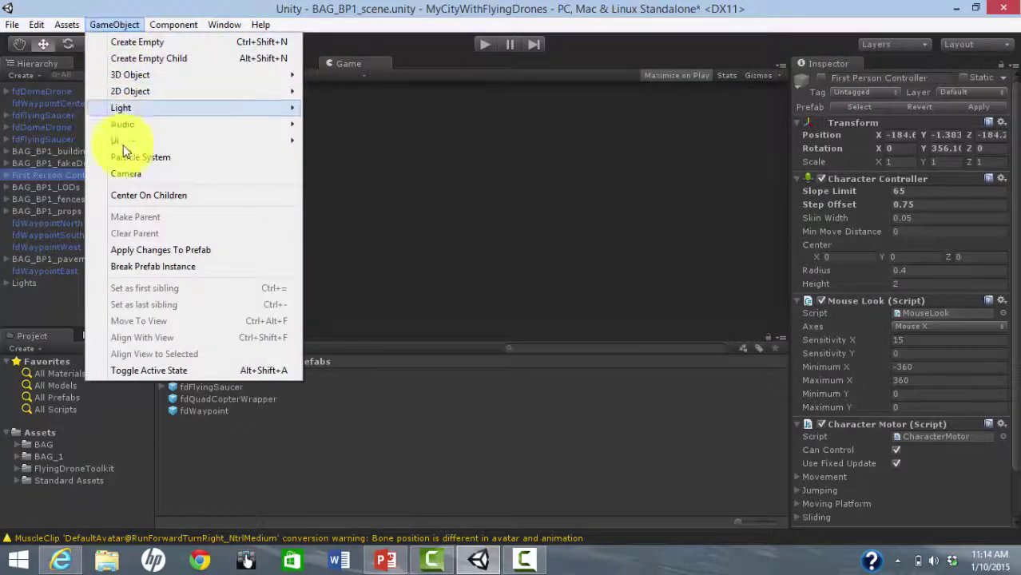
pyautogui.click(128, 180)
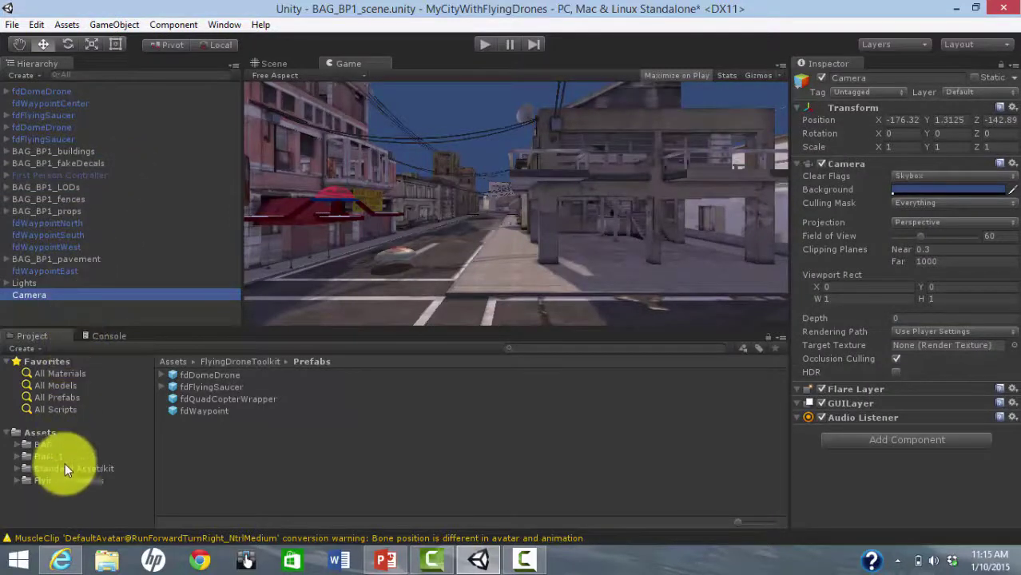
# Attach DroneCameraScript from FlyingDroneToolkit/DroneScripts to the Camera, targeting fdDomeDrone.
pyautogui.click(41, 468)
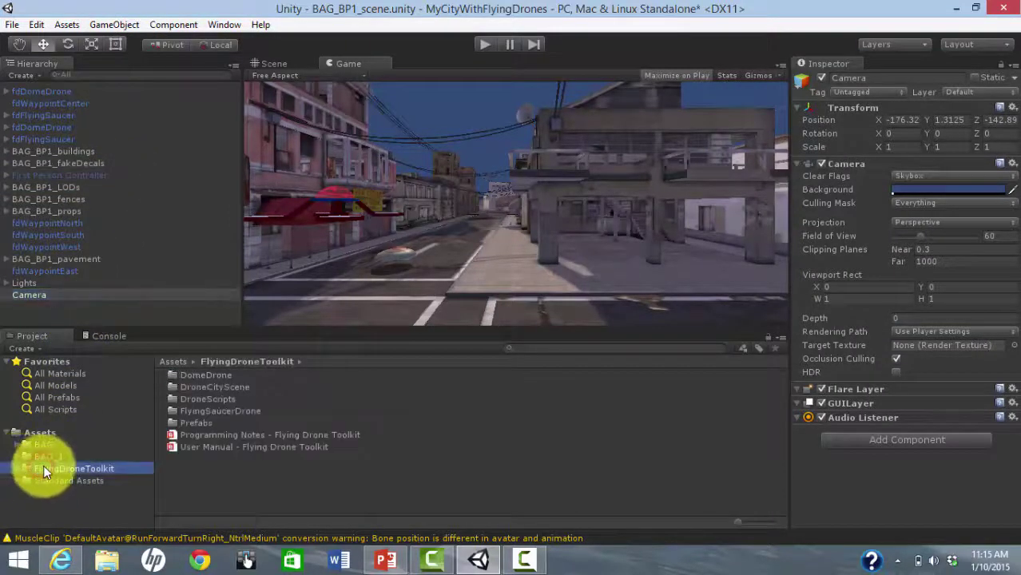
pyautogui.doubleClick(212, 397)
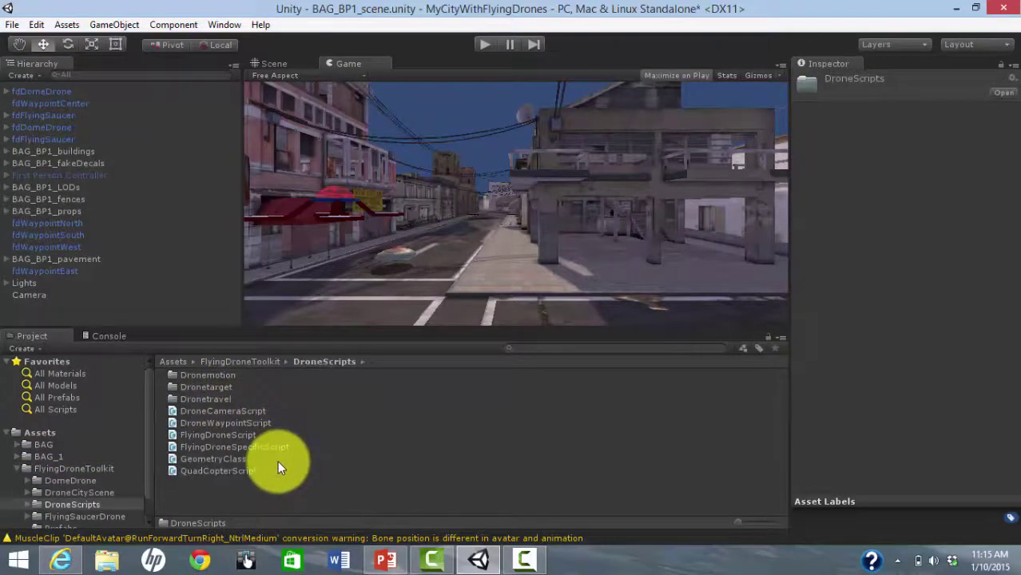
pyautogui.click(209, 411)
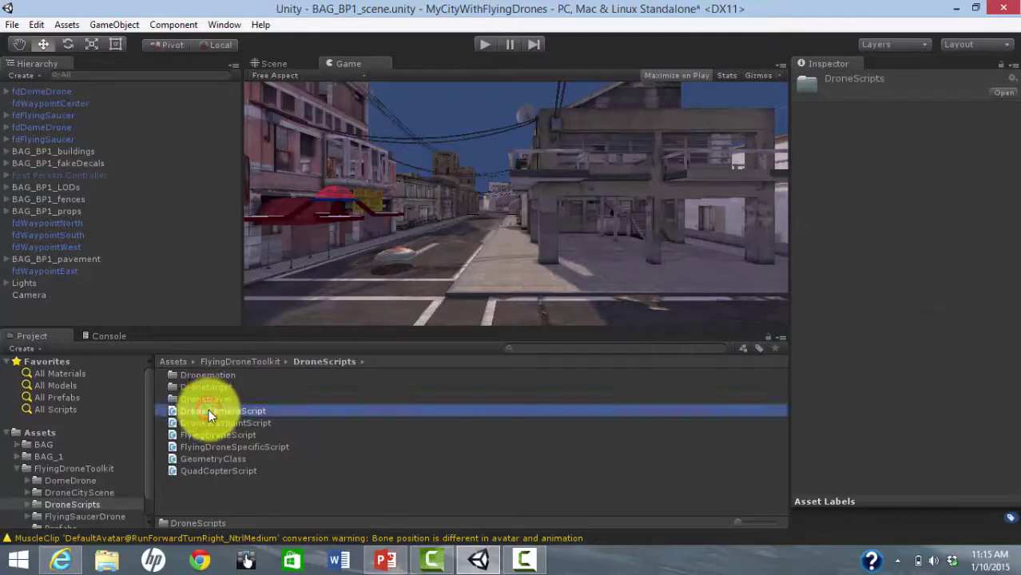
pyautogui.moveTo(209, 411); pyautogui.dragTo(24, 293)
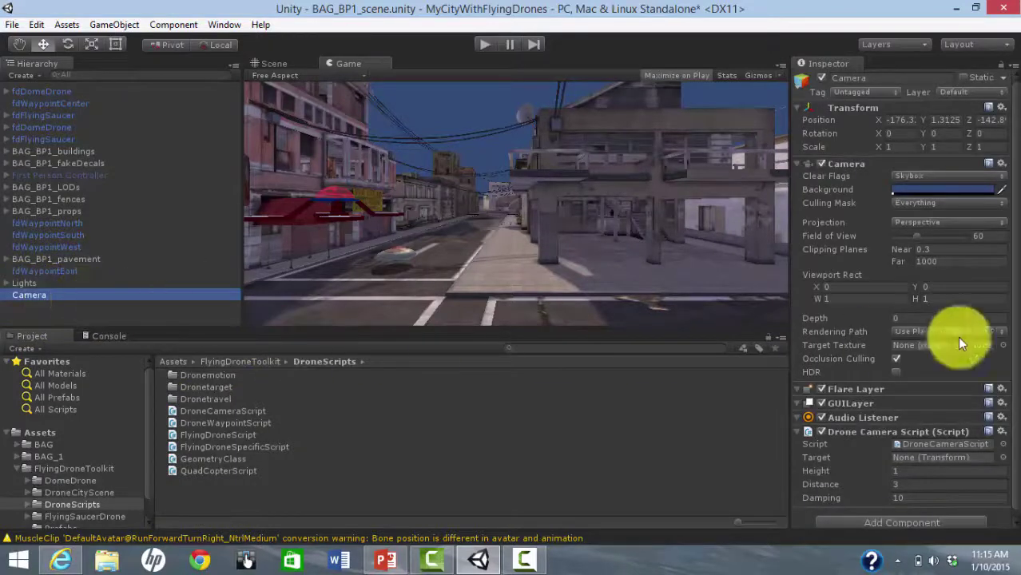
pyautogui.click(1019, 307)
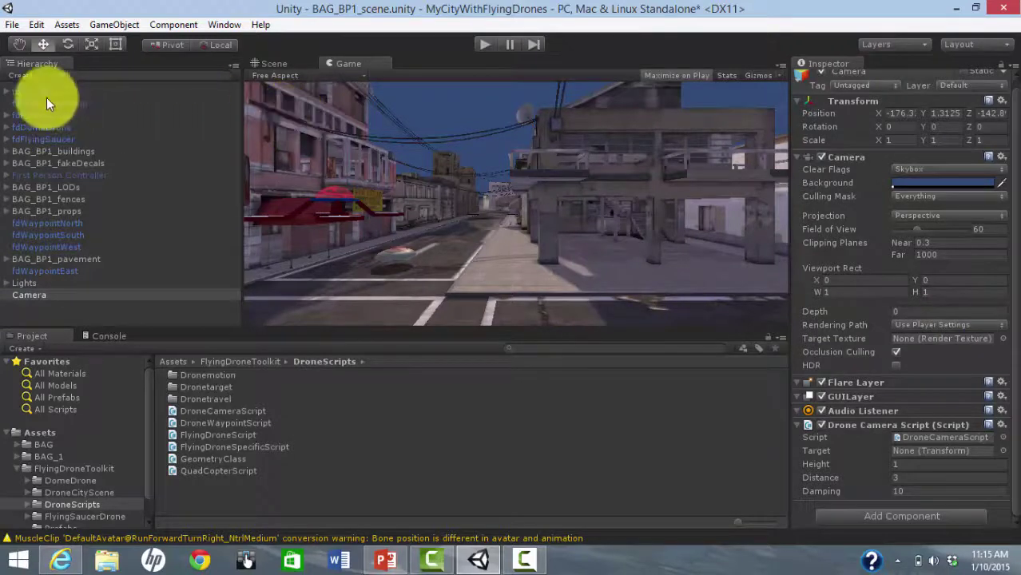
pyautogui.moveTo(44, 89); pyautogui.dragTo(899, 449)
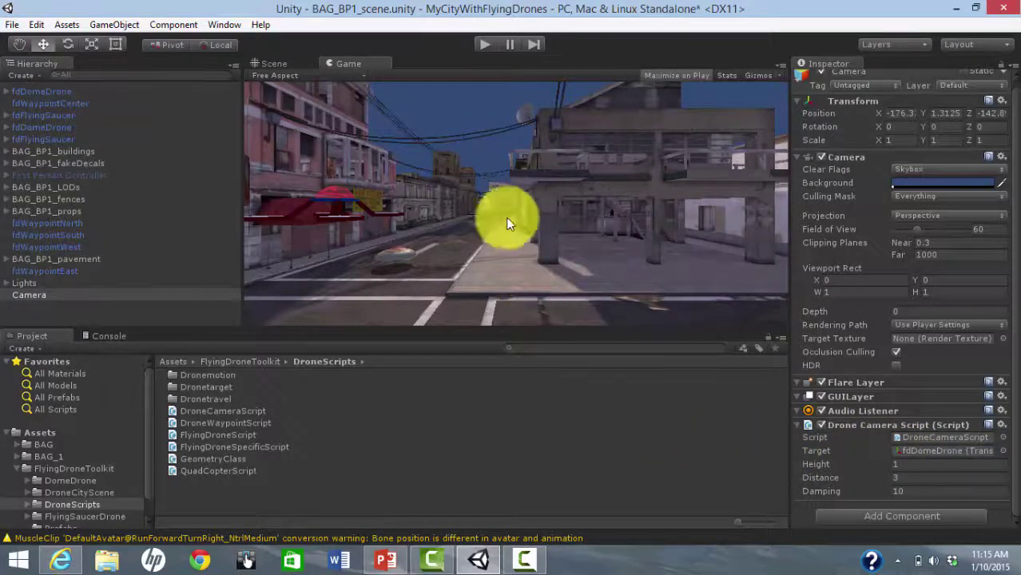
# Play the scene to check that the new camera follows the dome drone.
pyautogui.click(482, 46)
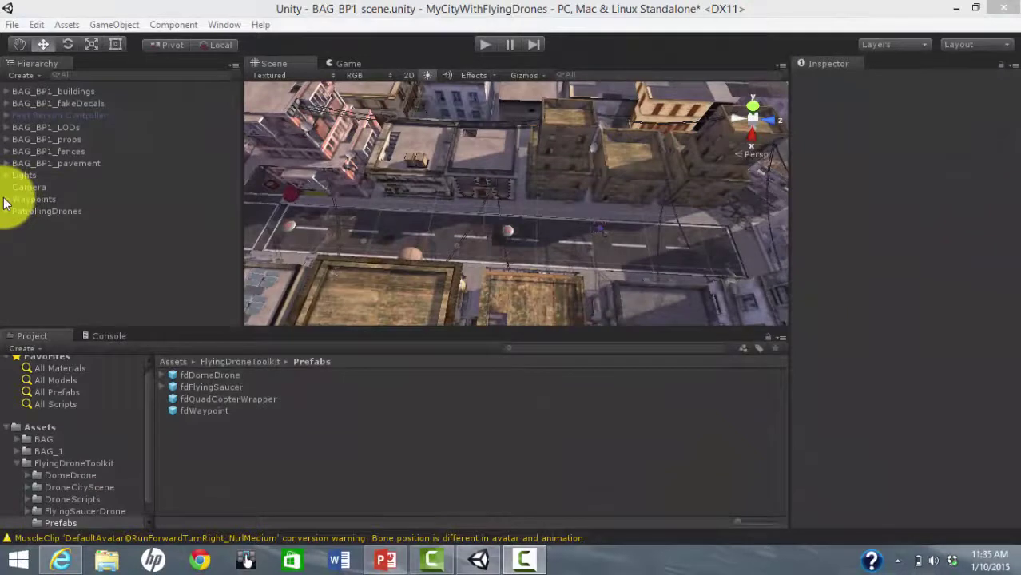
# Check the contents of the Waypoints and PatrollingDrones groups, then return to the Game view.
pyautogui.click(5, 200)
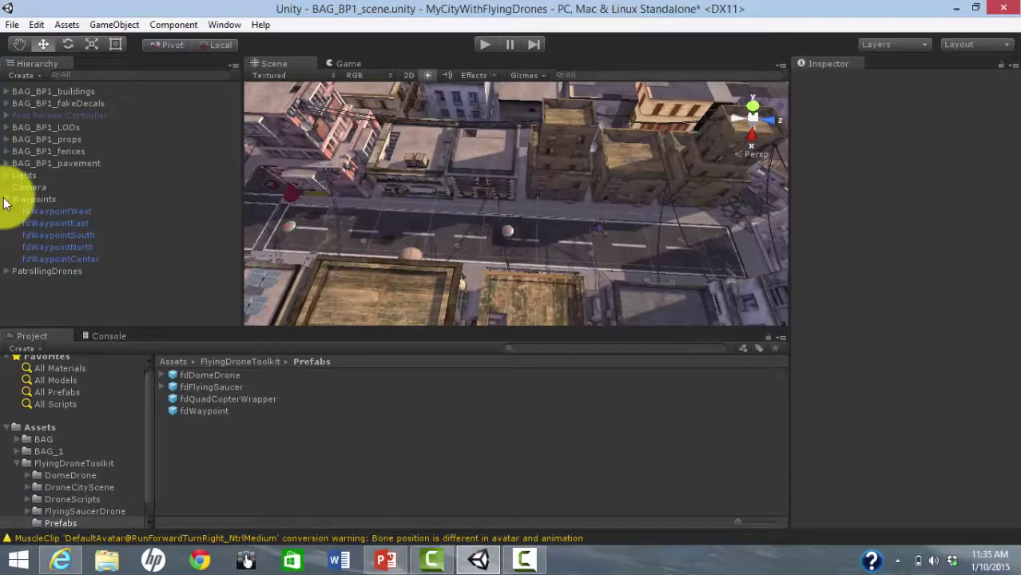
pyautogui.click(6, 200)
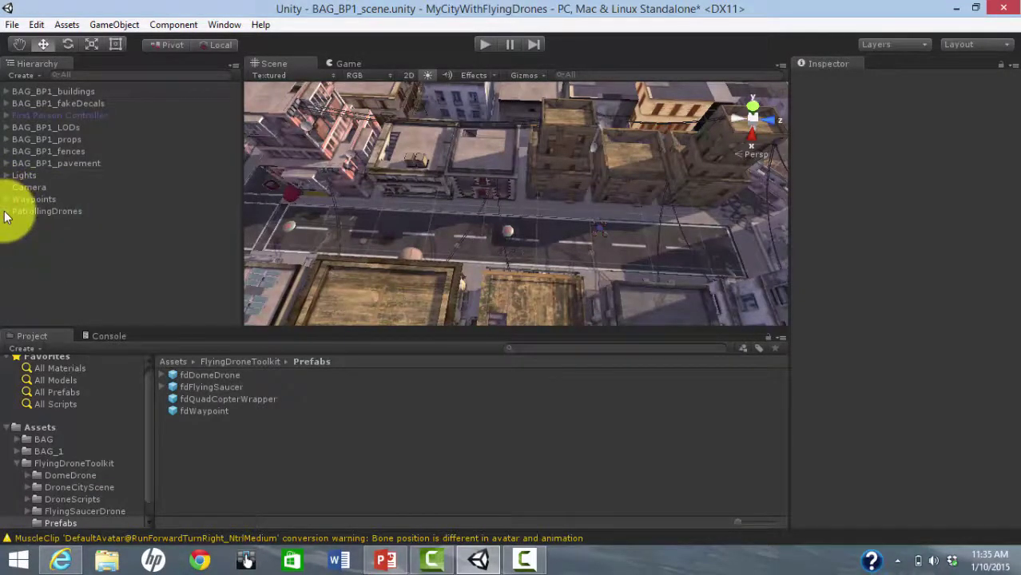
pyautogui.click(6, 212)
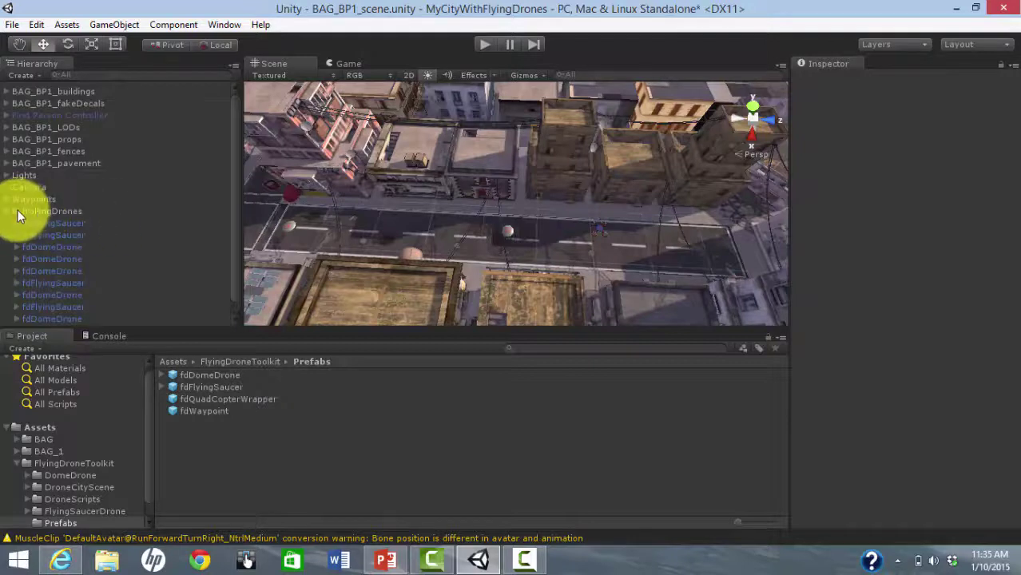
pyautogui.click(6, 211)
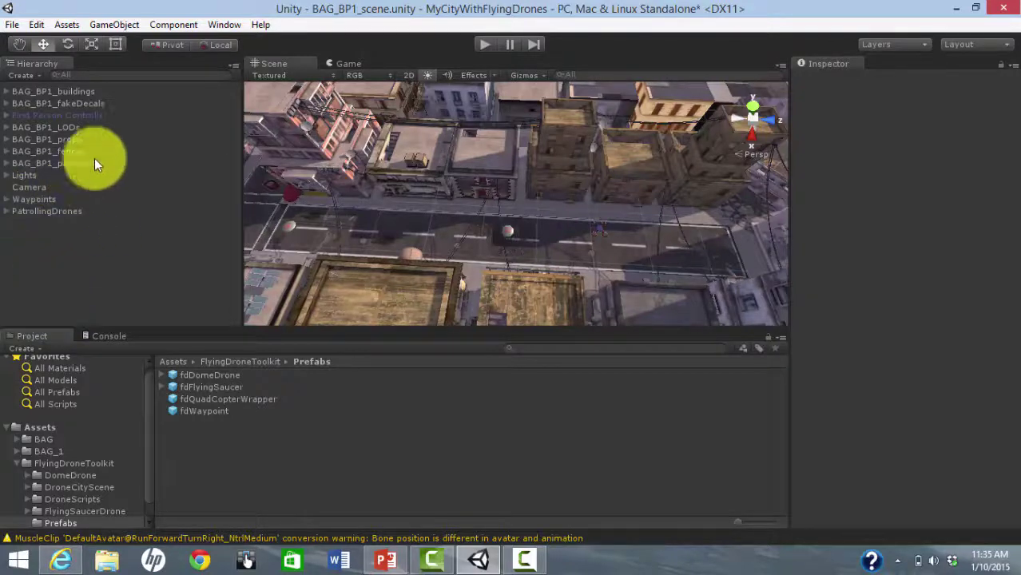
pyautogui.click(340, 62)
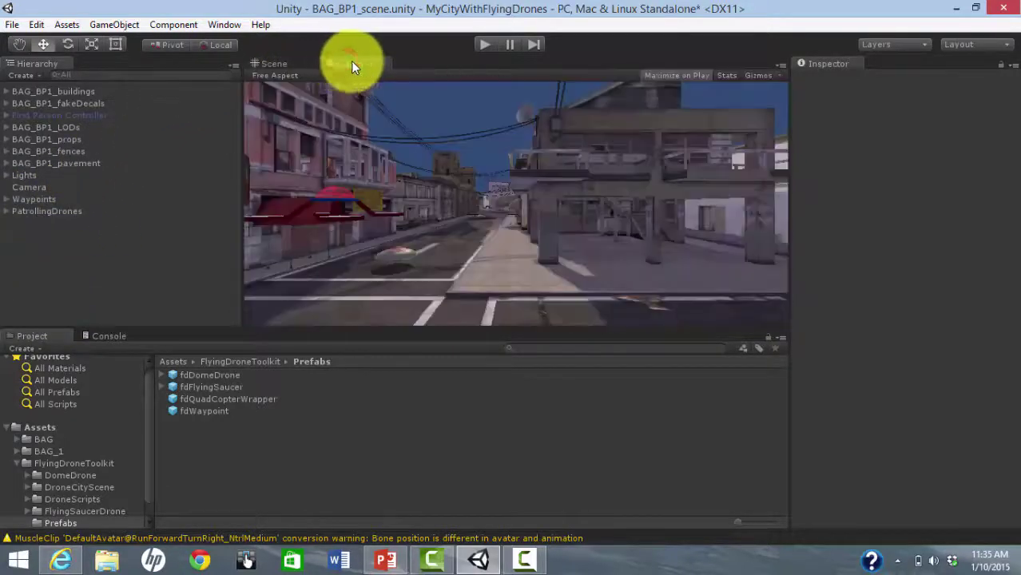
# Play the scene and watch the chase camera track fdDomeDrone through the streets.
pyautogui.click(484, 44)
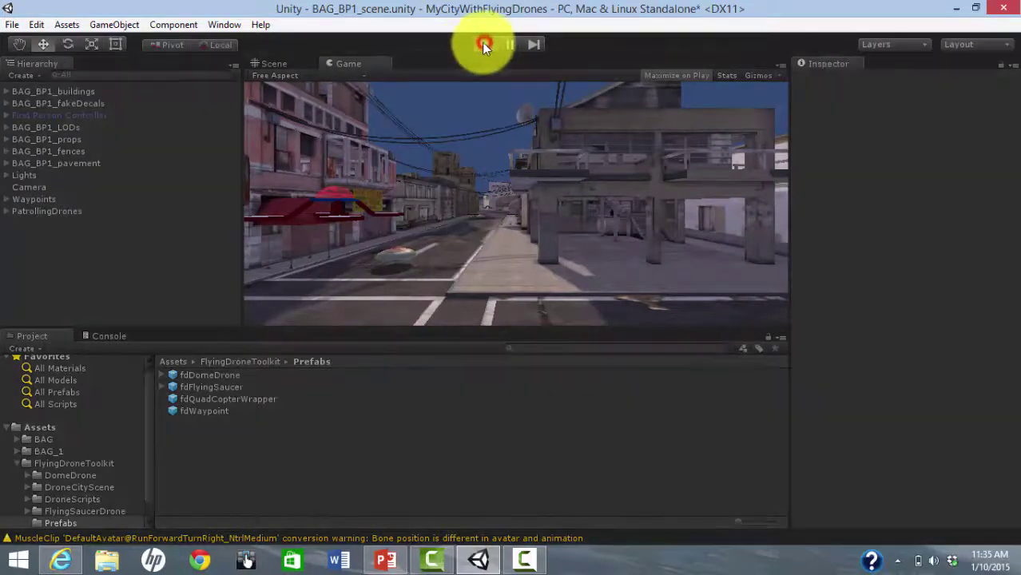